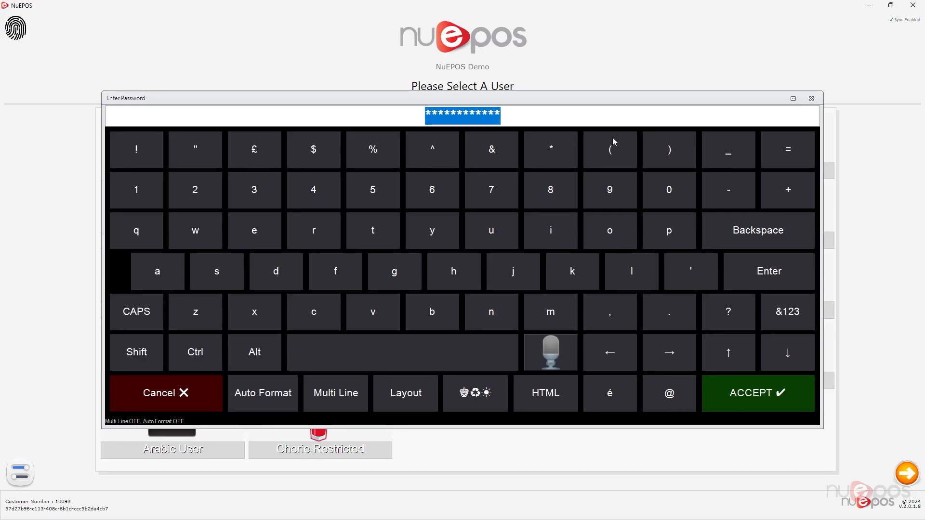
Submit the account password to log in, and open the Digital Pass Designer
left_click(799, 411)
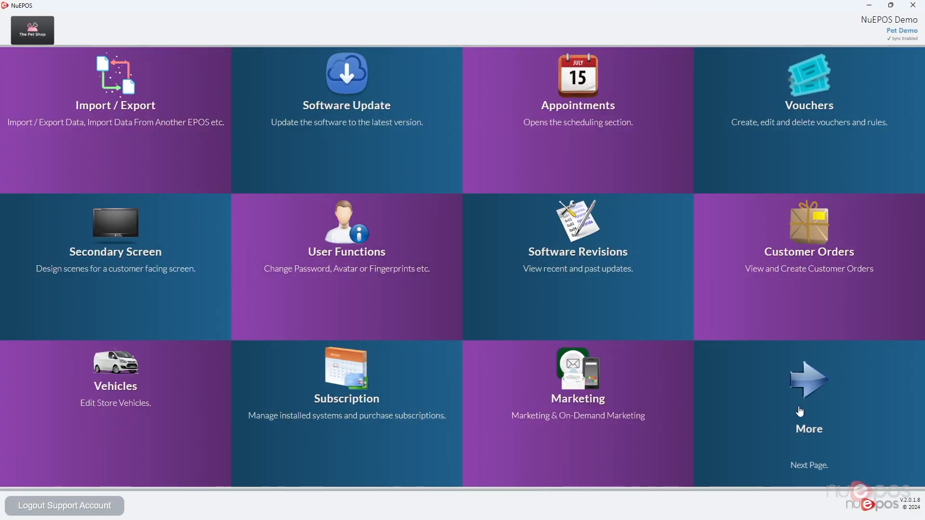
left_click(796, 414)
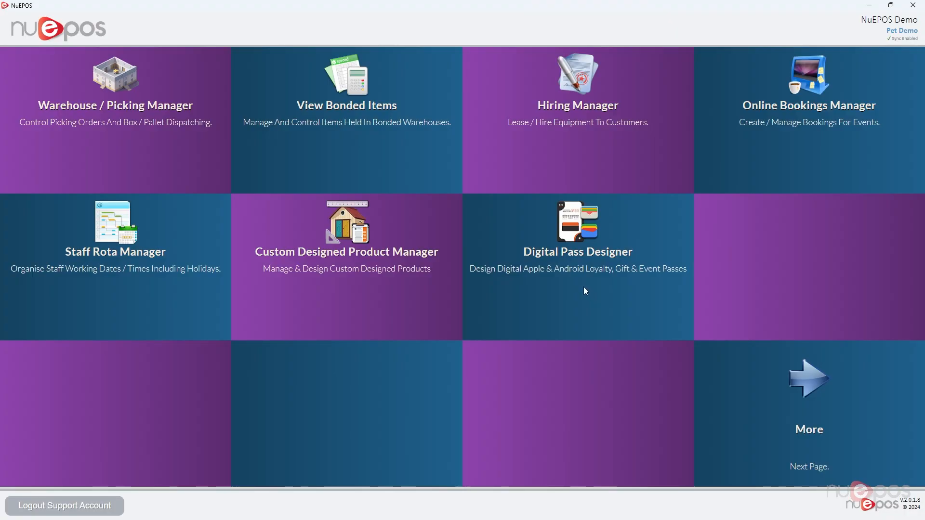
left_click(577, 253)
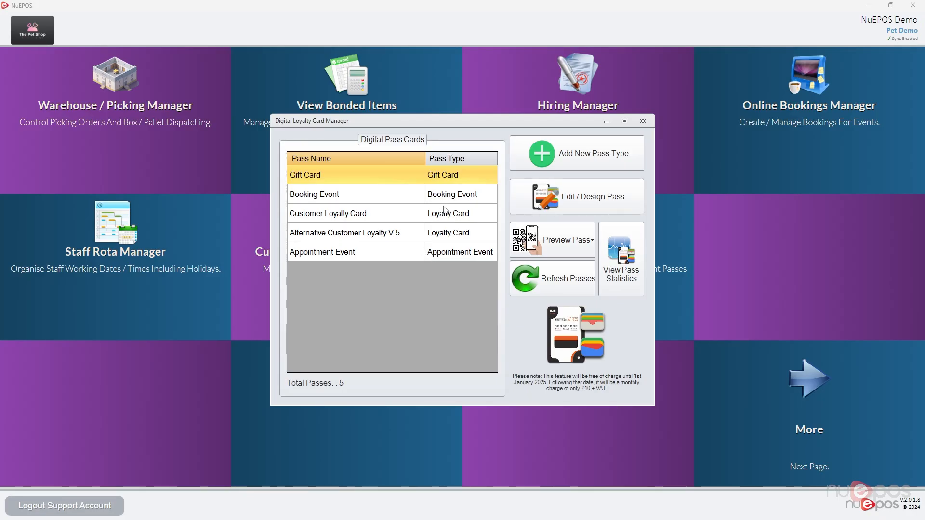
left_click(553, 157)
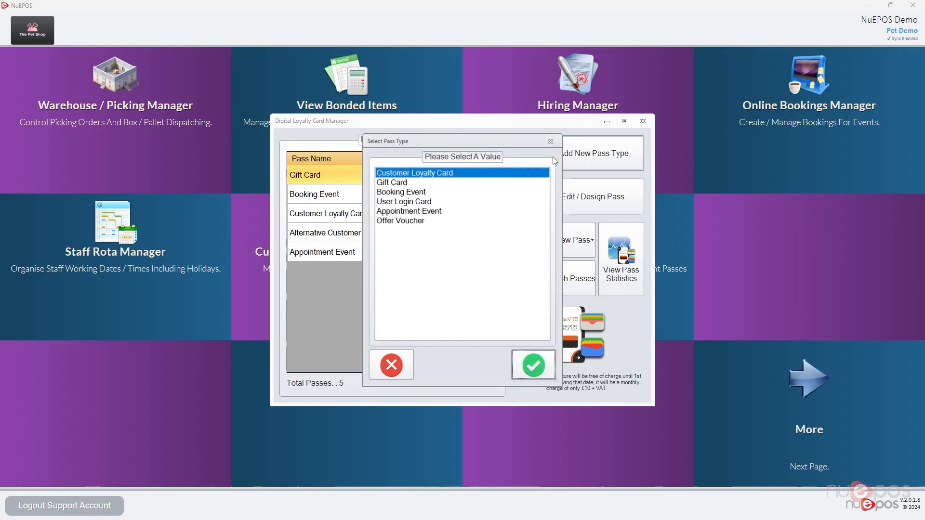
left_click(453, 170)
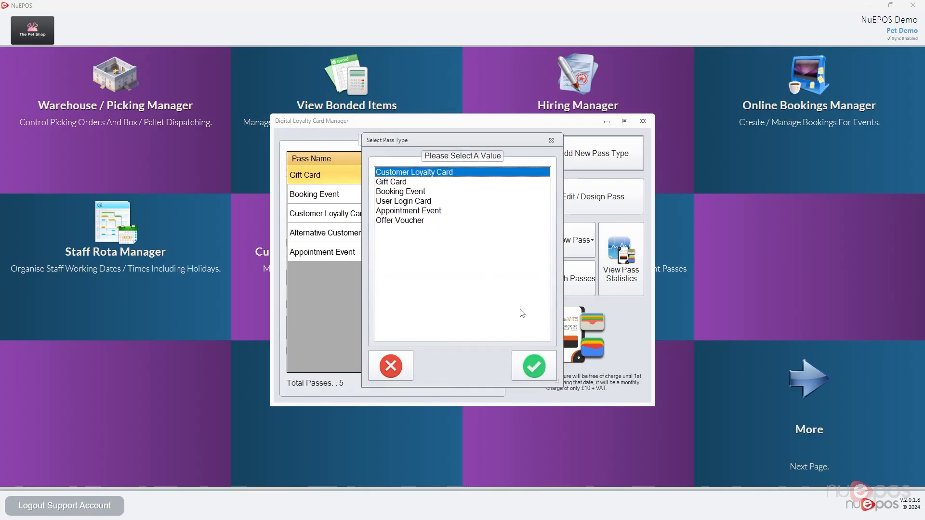
left_click(408, 361)
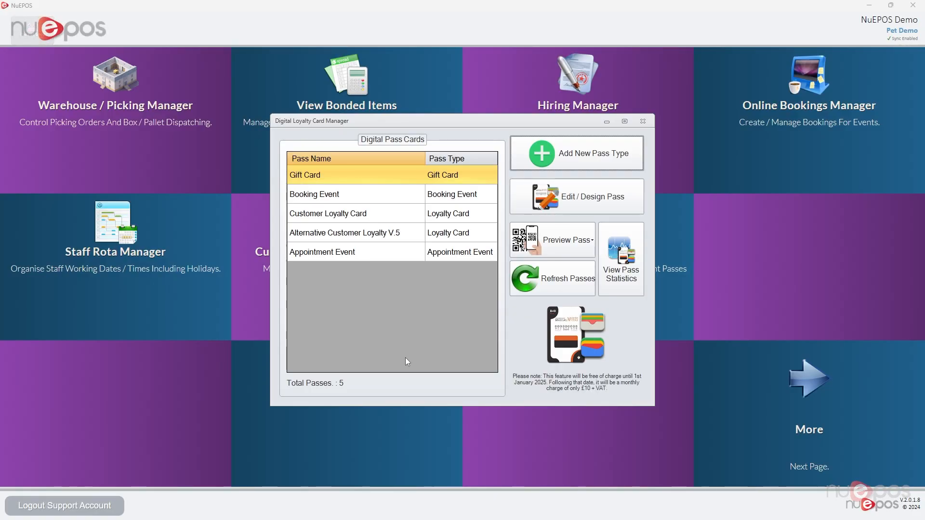
Open the Customer Loyalty Card pass for editing and designing
left_click(373, 215)
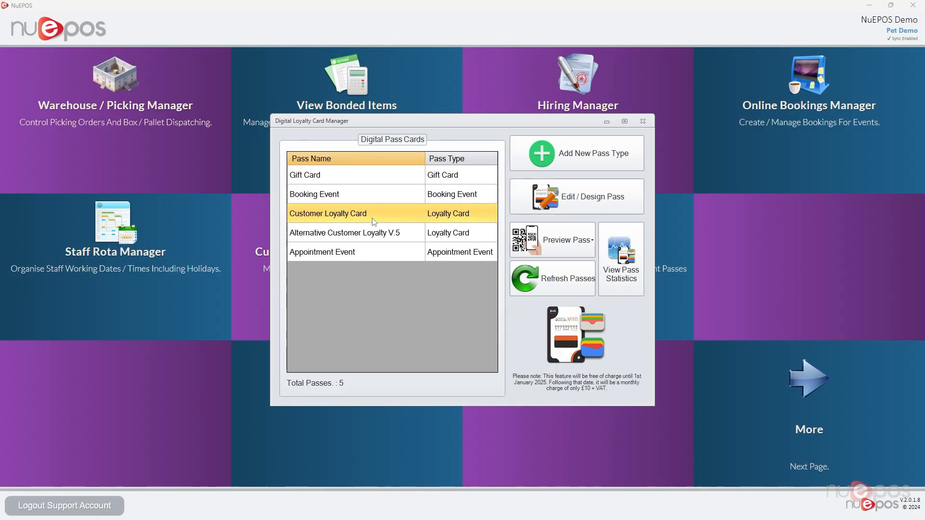
mouse_move(394, 213)
left_mouse_down()
mouse_move(402, 230)
mouse_move(398, 210)
left_mouse_up()
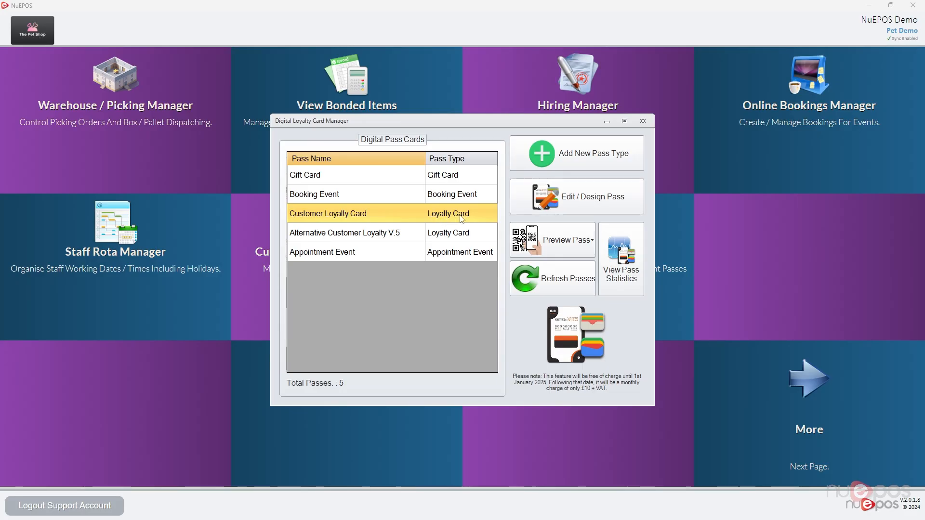
left_click(571, 200)
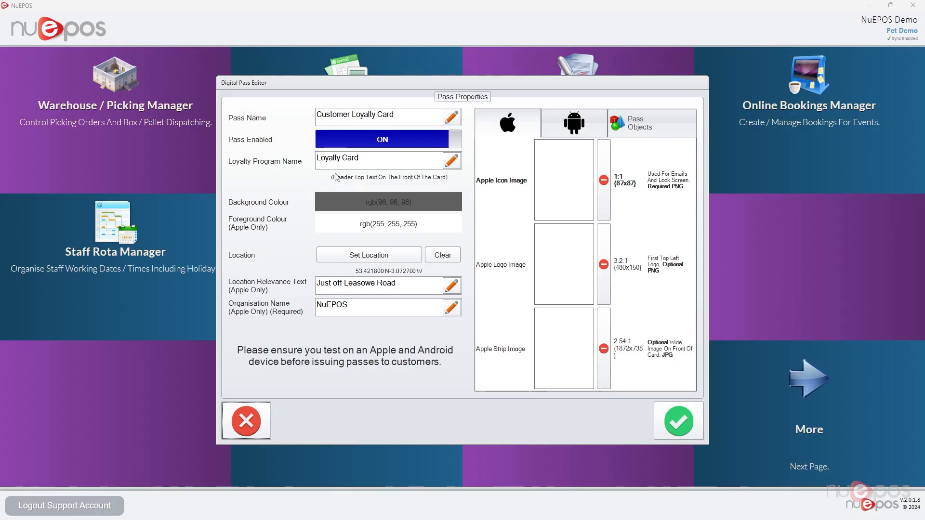
Examine the pass name, loyalty program name and background colour options of the Customer Loyalty Card
left_click(414, 120)
right_click(415, 120)
left_click(414, 120)
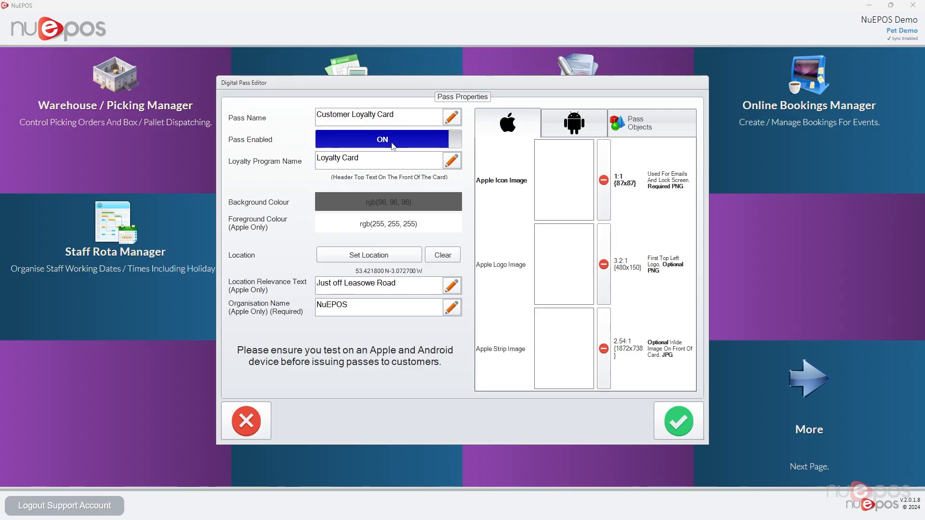
left_click_drag(363, 163, 308, 165)
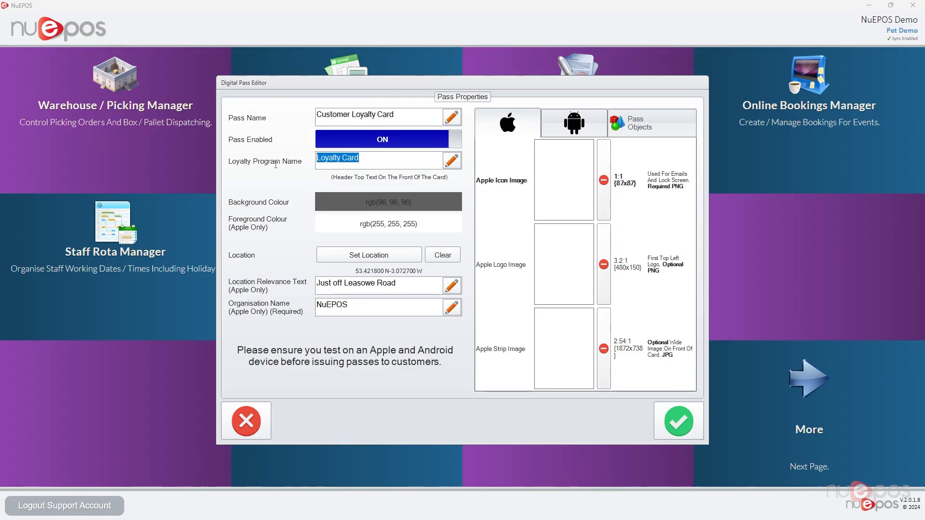
left_click(376, 165)
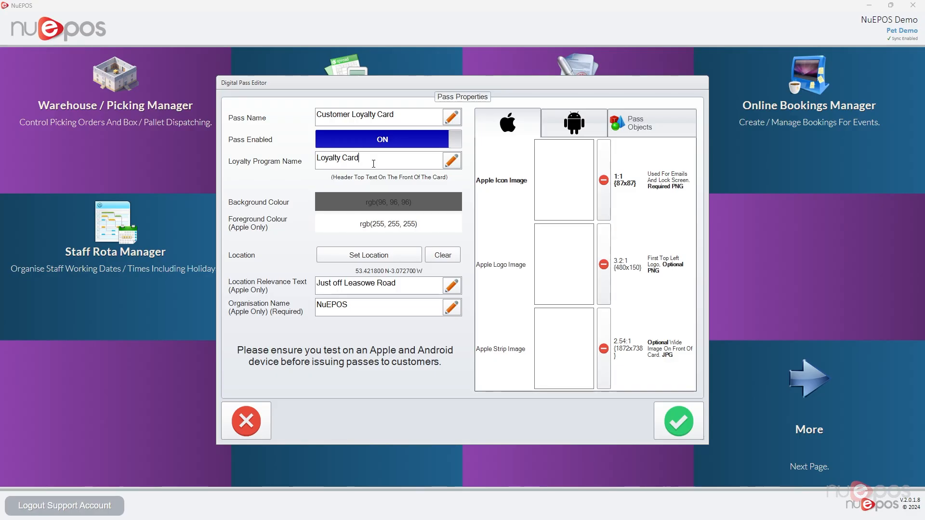
left_click(344, 199)
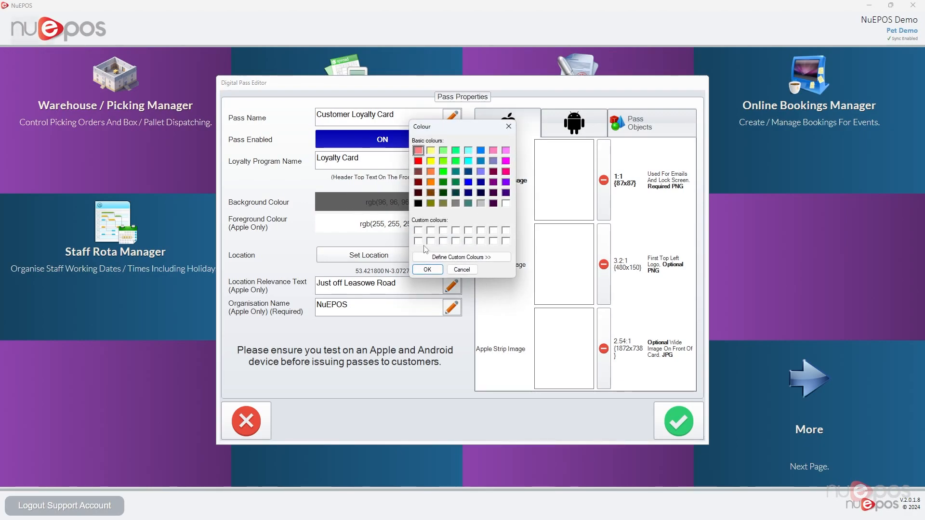
left_click(458, 270)
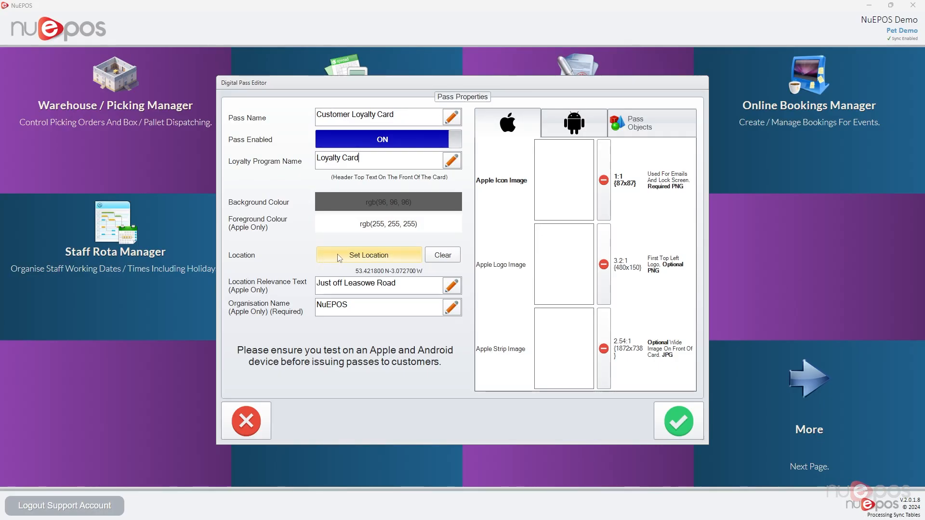
Set the pass location on the map just off Leasowe Road, at about -3.072792, 53.421771, consenting to the map site's data use
left_click(339, 256)
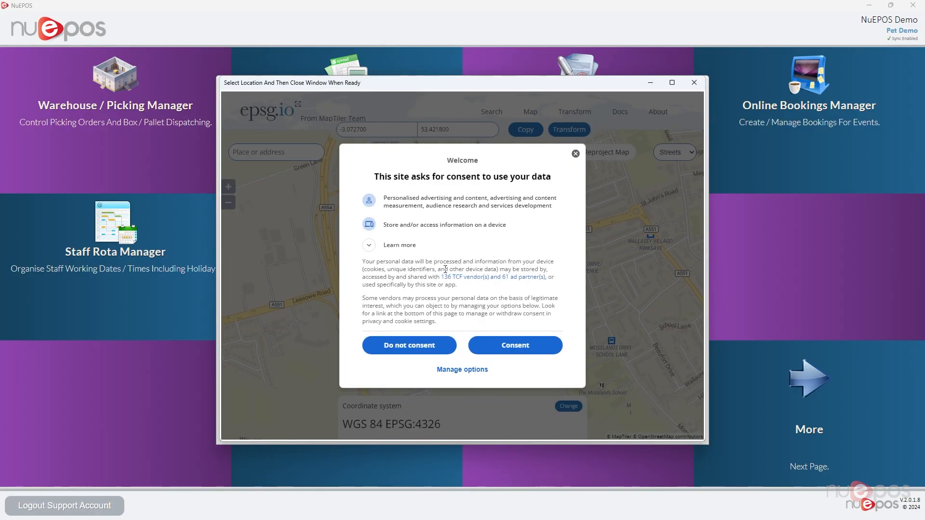
left_click(491, 341)
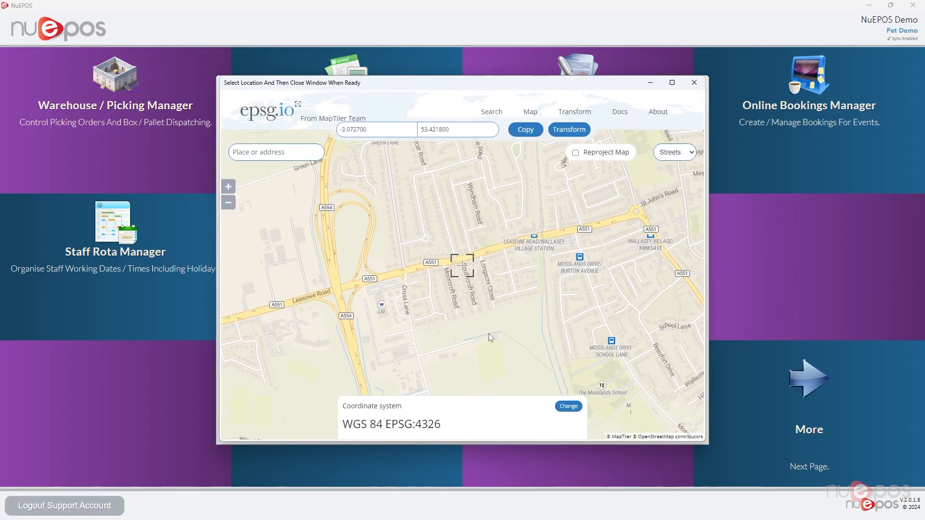
scroll(457, 269, "up", 2)
left_click_drag(454, 267, 458, 261)
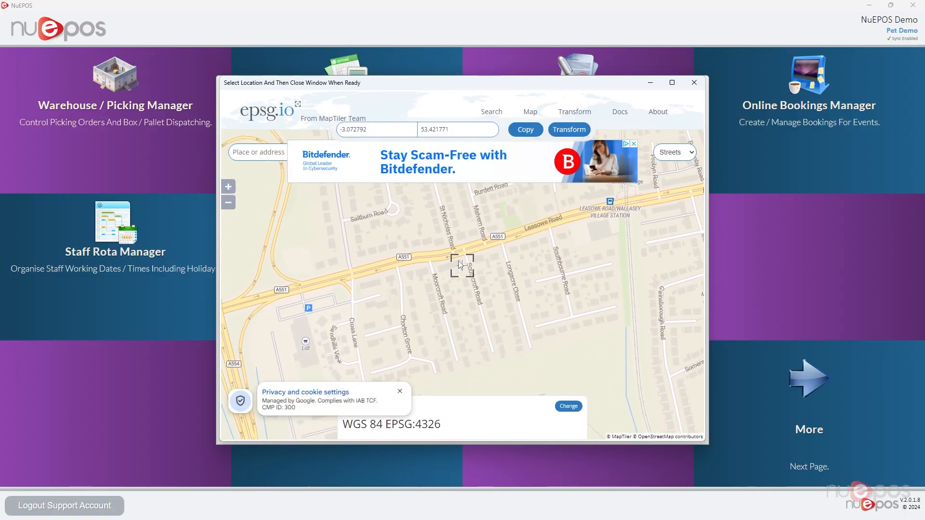
left_click(703, 84)
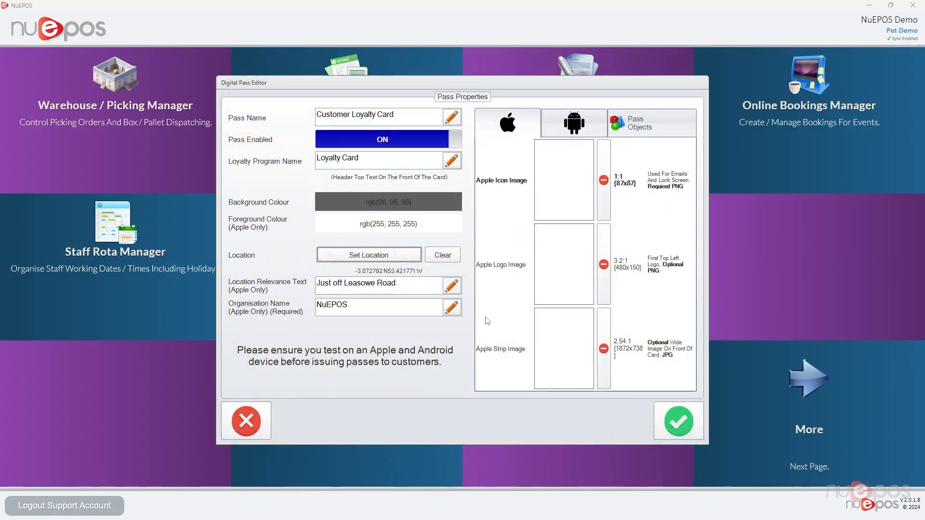
Change the Apple organisation name of the pass to "The Pet Shop"
left_click(404, 283)
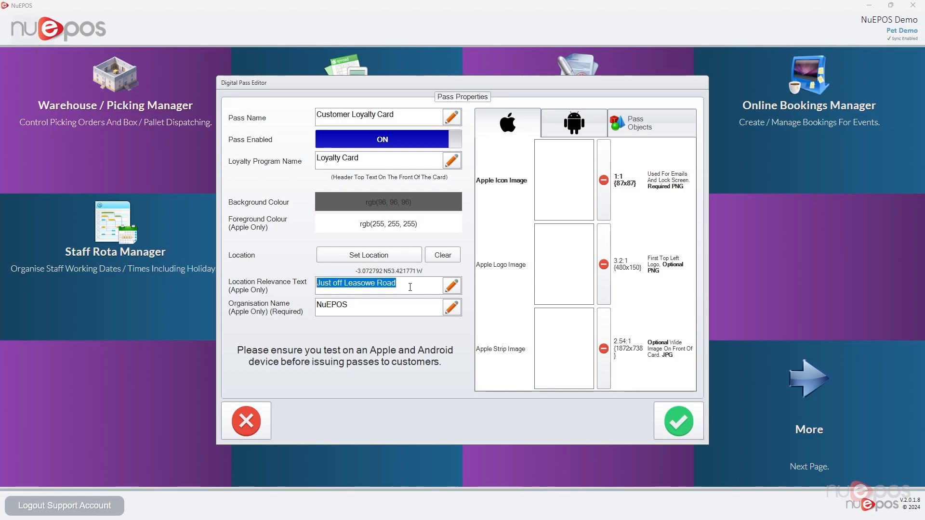
left_click_drag(380, 305, 226, 303)
left_click_drag(366, 305, 296, 311)
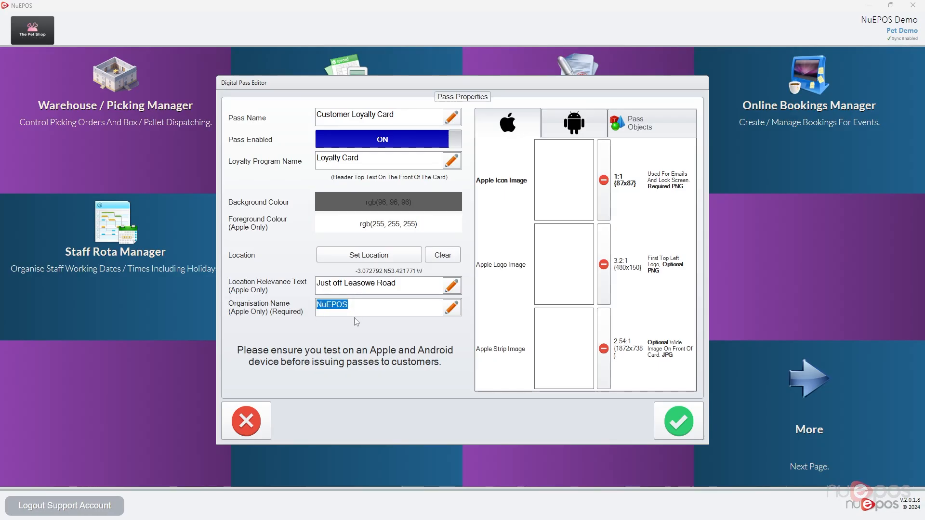
type("The Pet Shop")
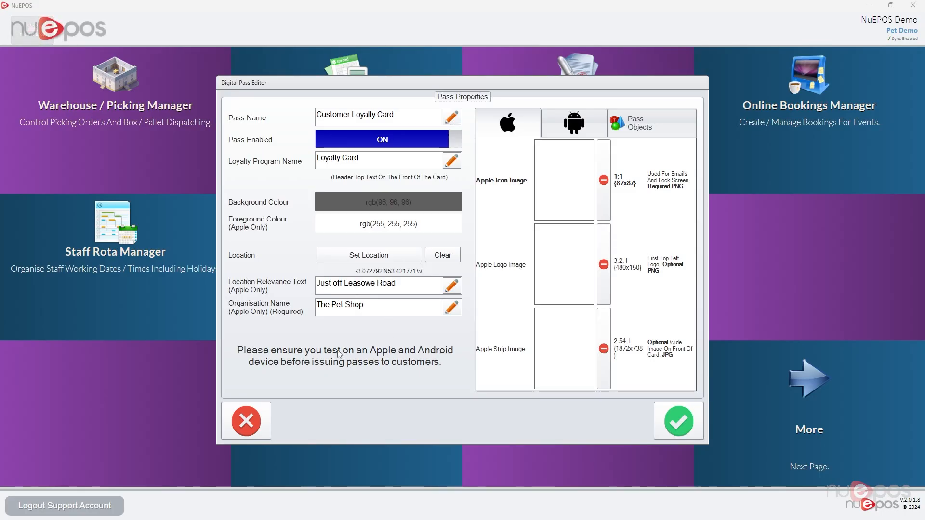
left_click(569, 125)
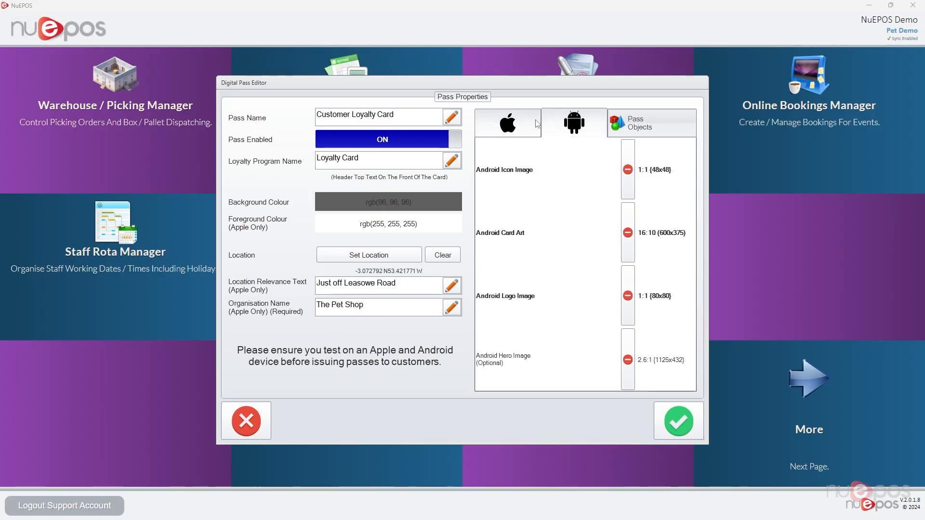
left_click(526, 126)
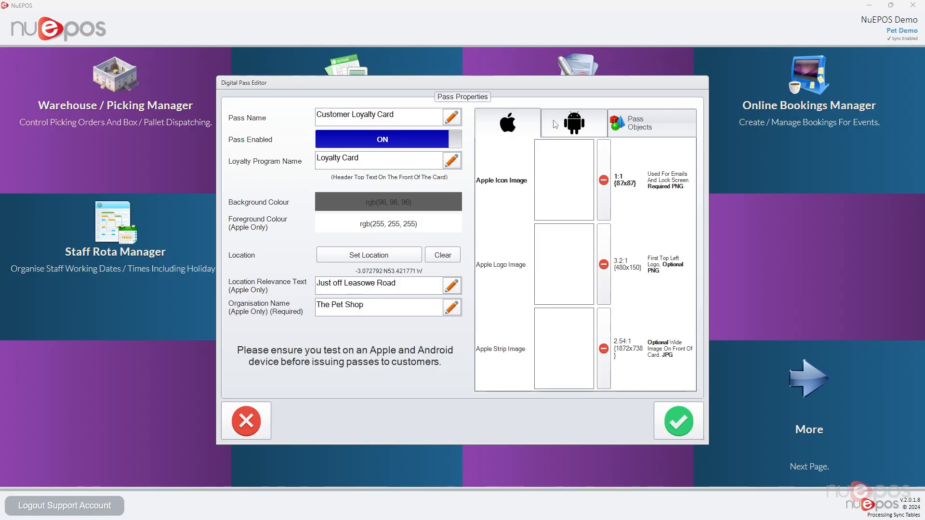
left_click(552, 120)
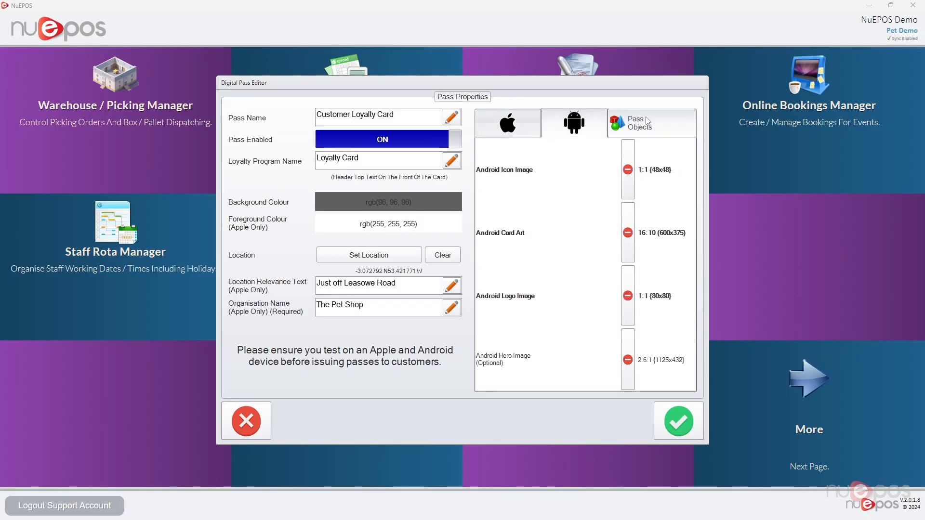
Remove all existing pass objects from the Customer Loyalty Card
left_click(630, 119)
left_click(659, 378)
left_click(659, 378)
left_click(659, 378)
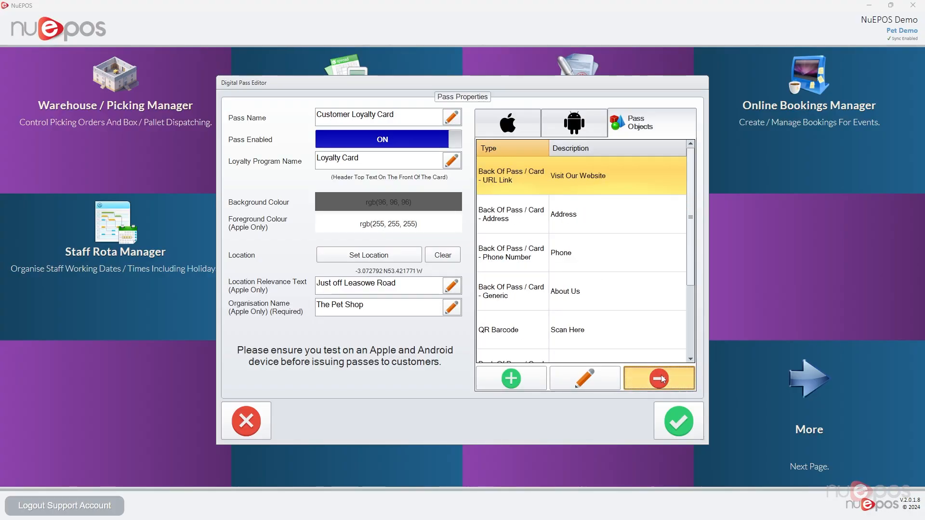
left_click(659, 378)
left_click(660, 378)
left_click(659, 378)
double_click(660, 378)
double_click(659, 378)
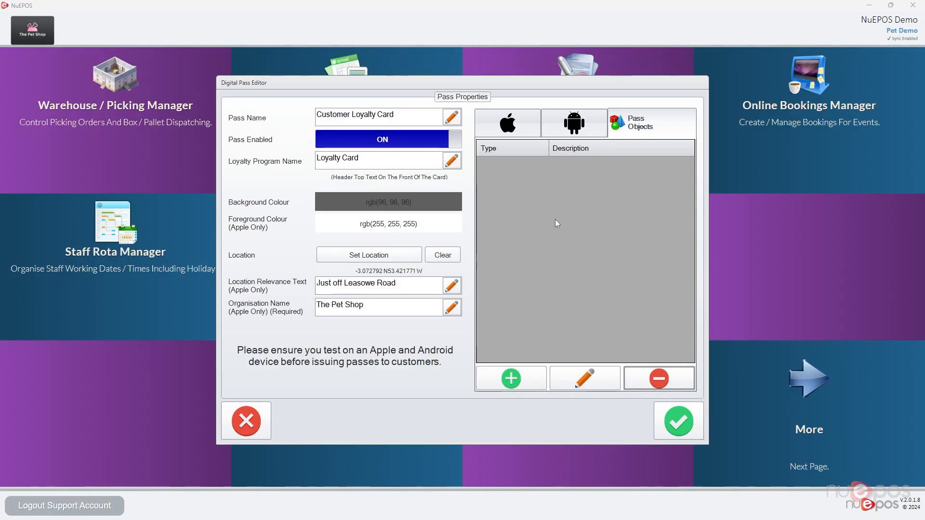
Start adding a pass object and examine the Primary Field, Secondary Field, Header and Standard Field module types
left_click(521, 369)
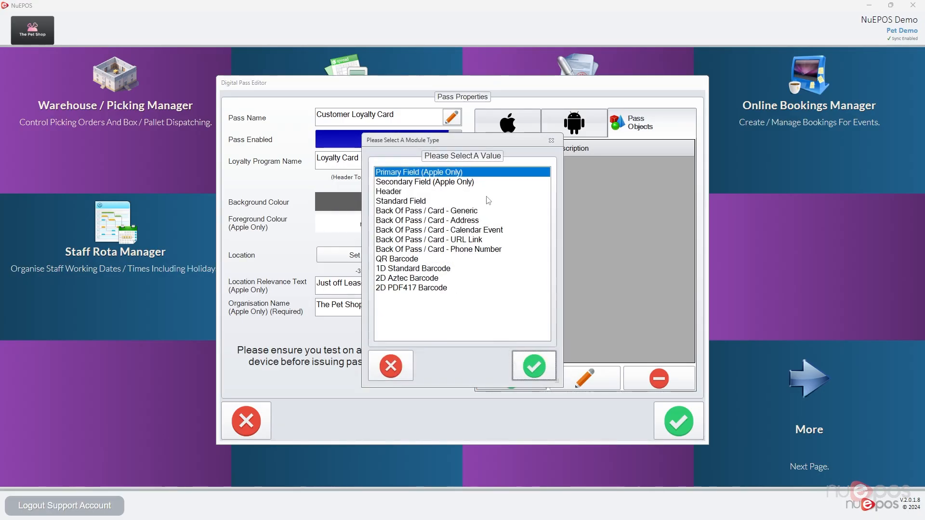
left_click(466, 183)
key("Up")
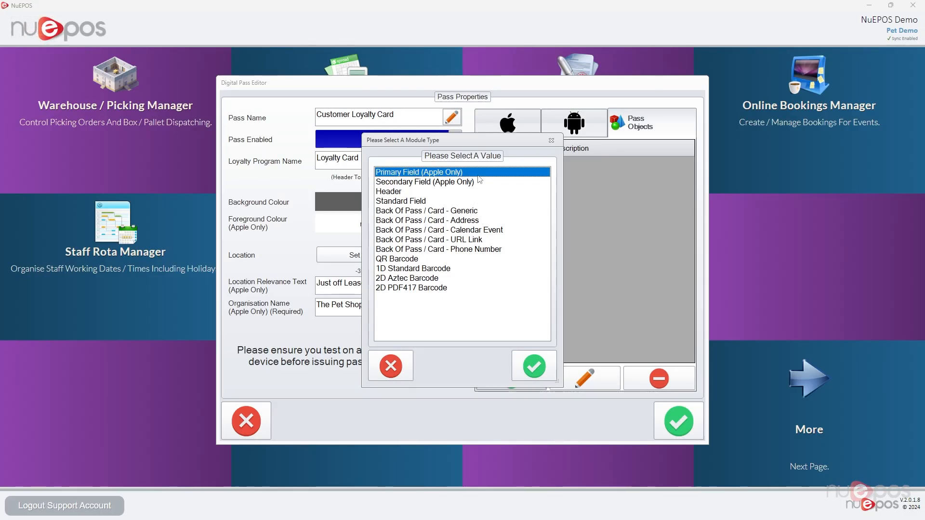
left_click(413, 201)
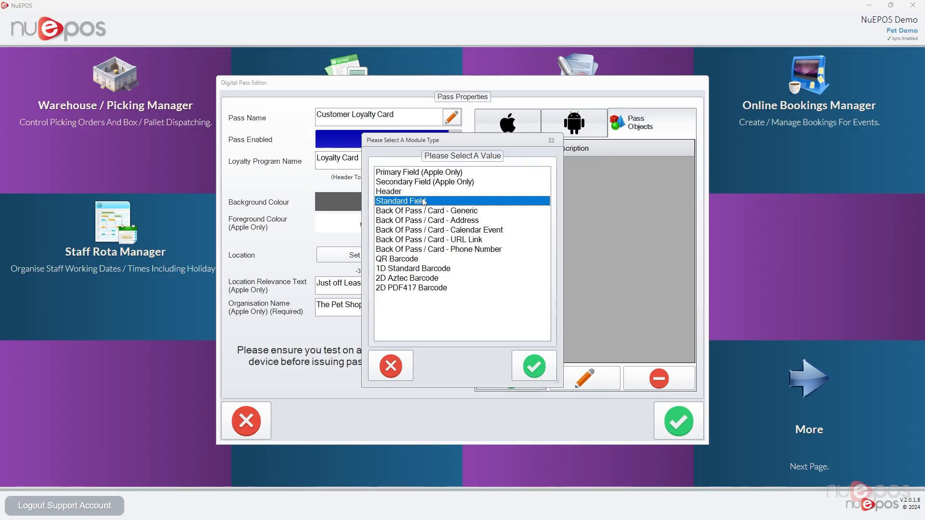
left_click(420, 191)
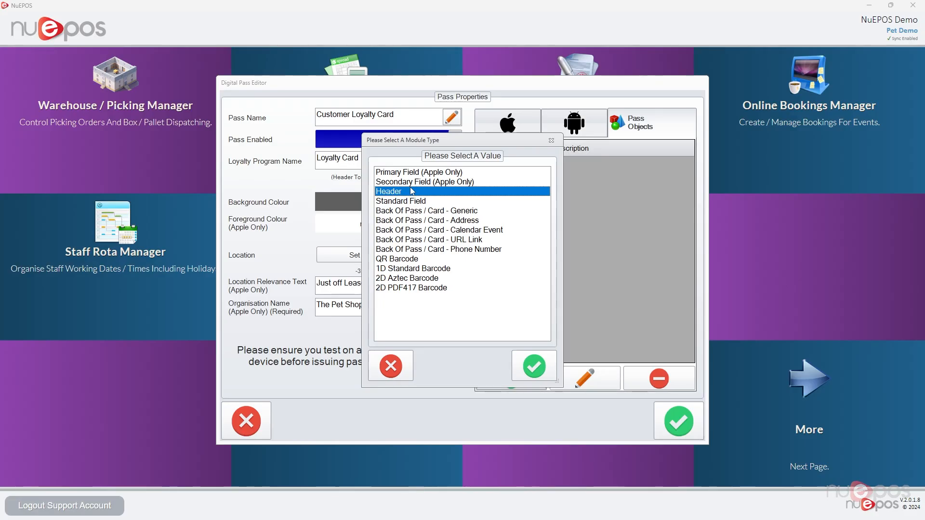
left_click(402, 173)
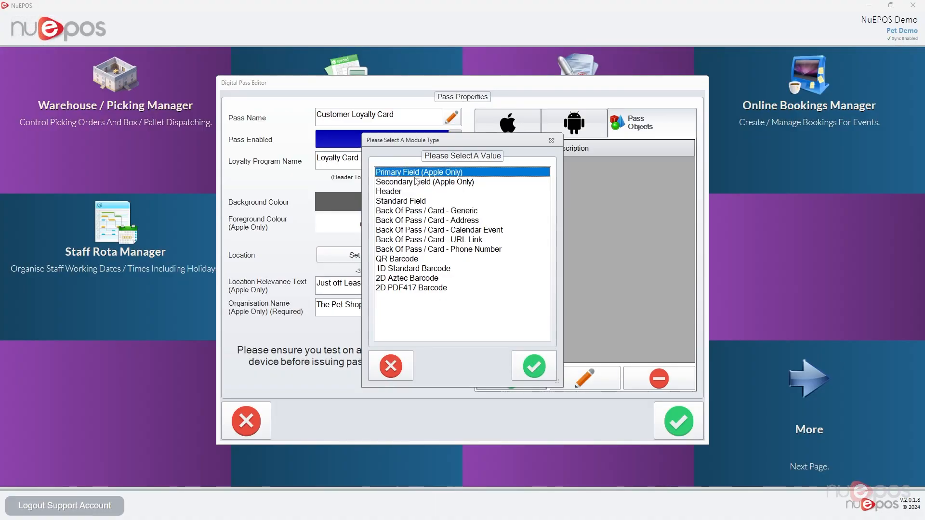
left_click(422, 202)
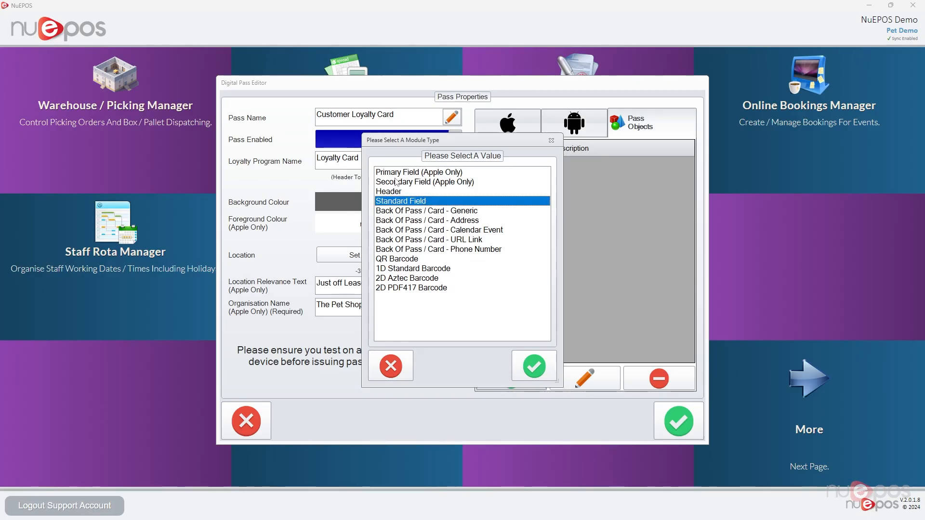
left_click(423, 182)
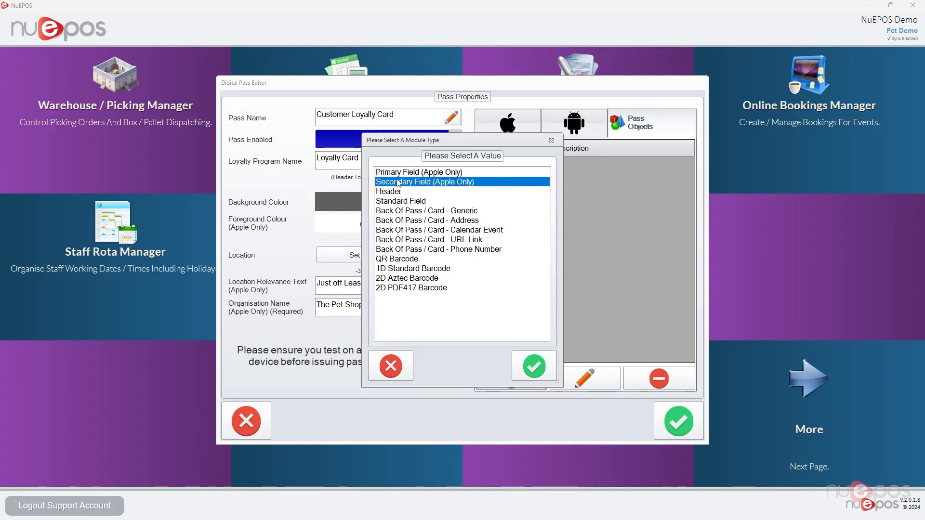
left_click(417, 205)
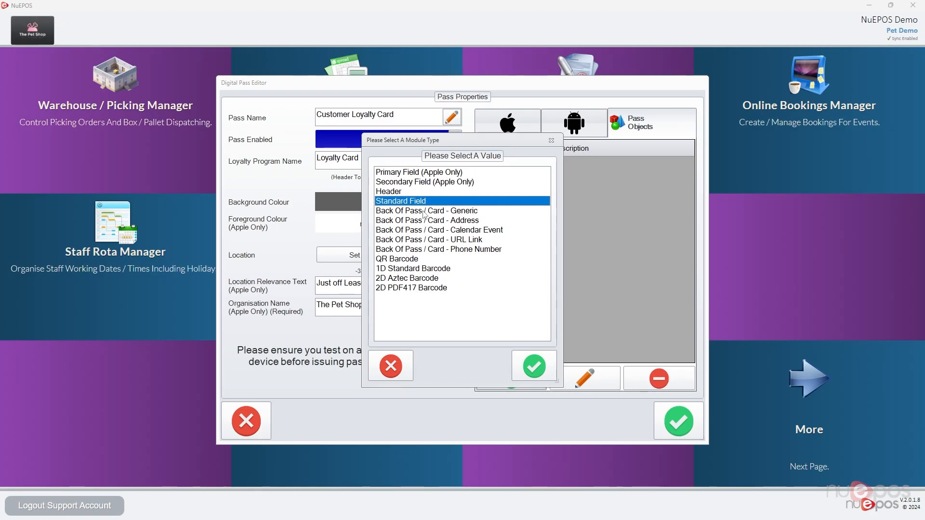
Examine the back-of-pass module types for generic text, address, calendar event, URL link and phone number
left_click(424, 211)
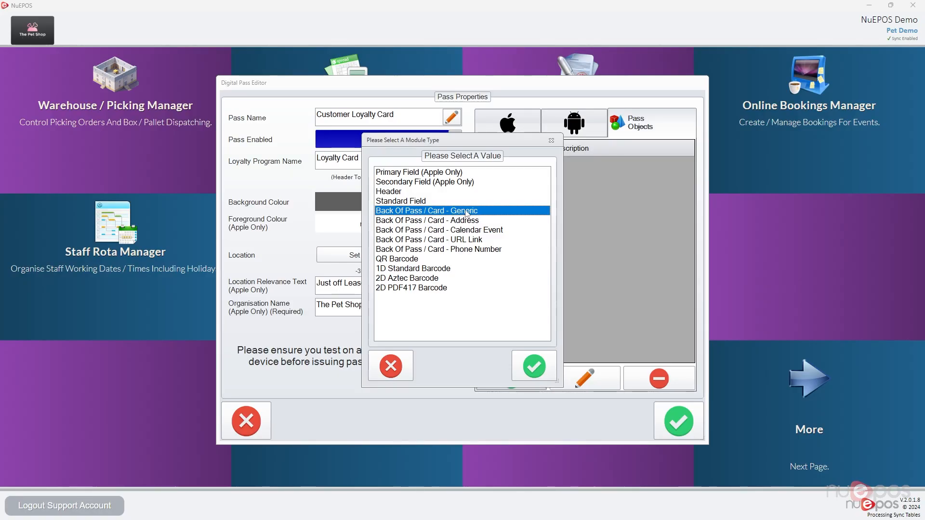
left_click(472, 222)
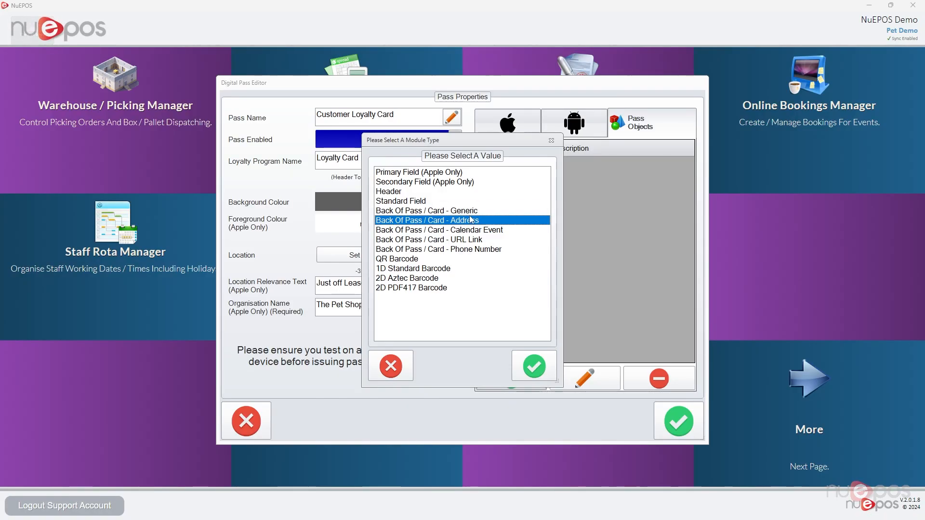
left_click(474, 232)
left_click(477, 239)
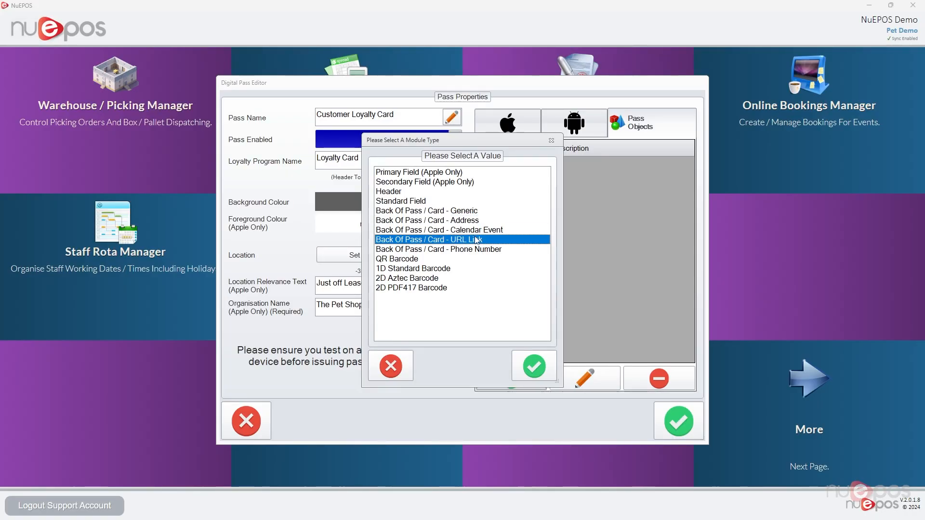
left_click(470, 249)
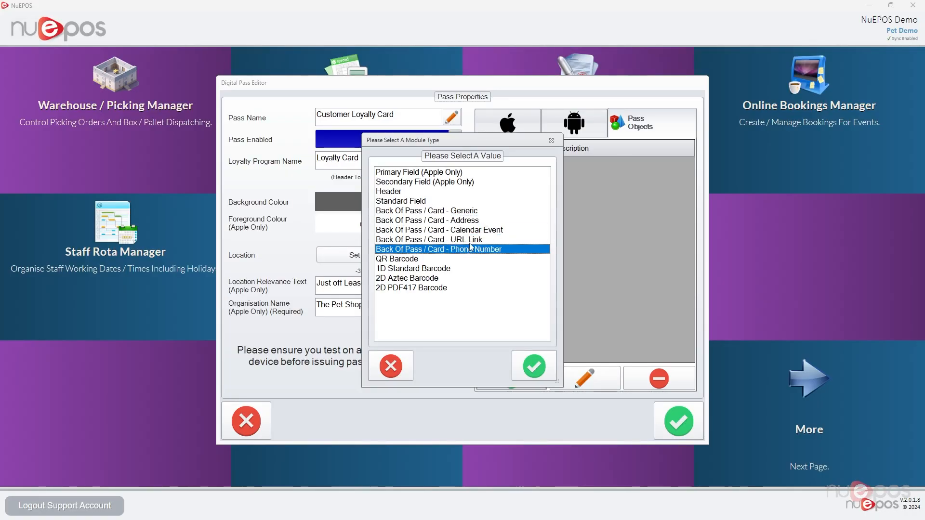
left_click(471, 241)
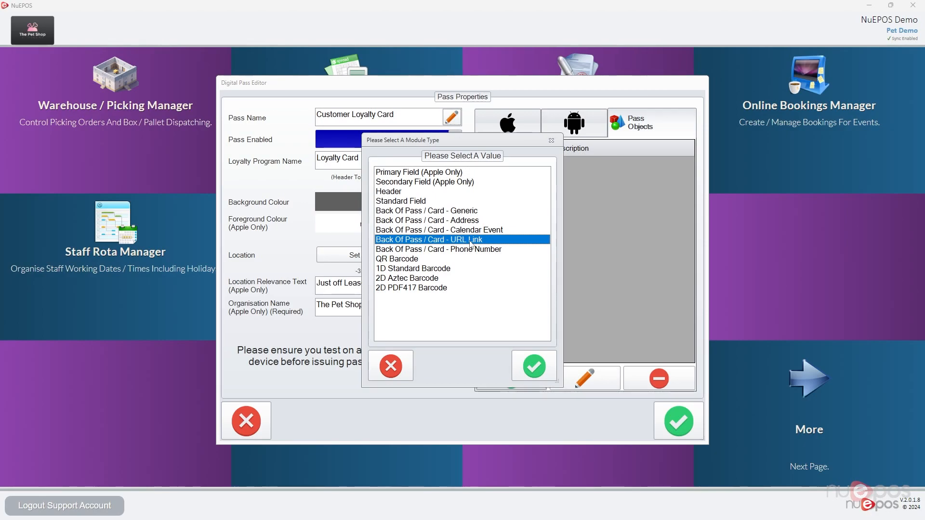
left_click(481, 215)
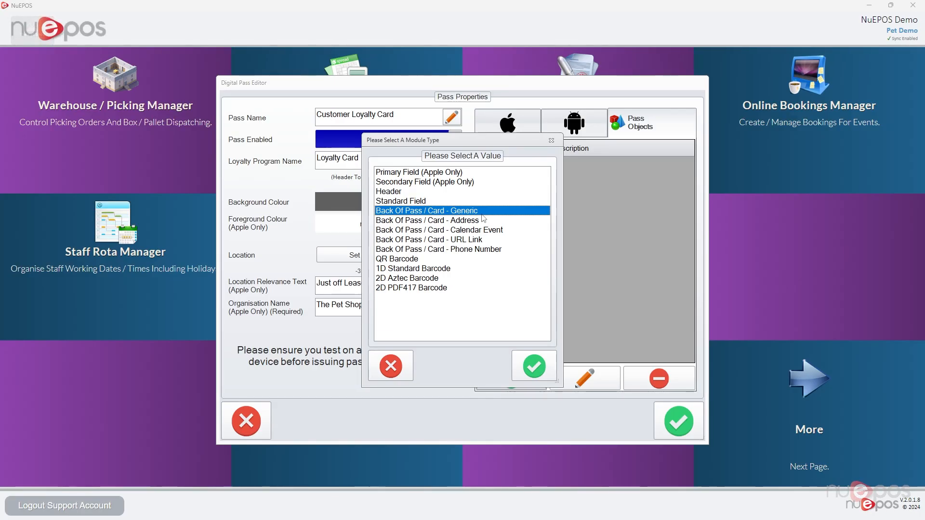
left_click(481, 241)
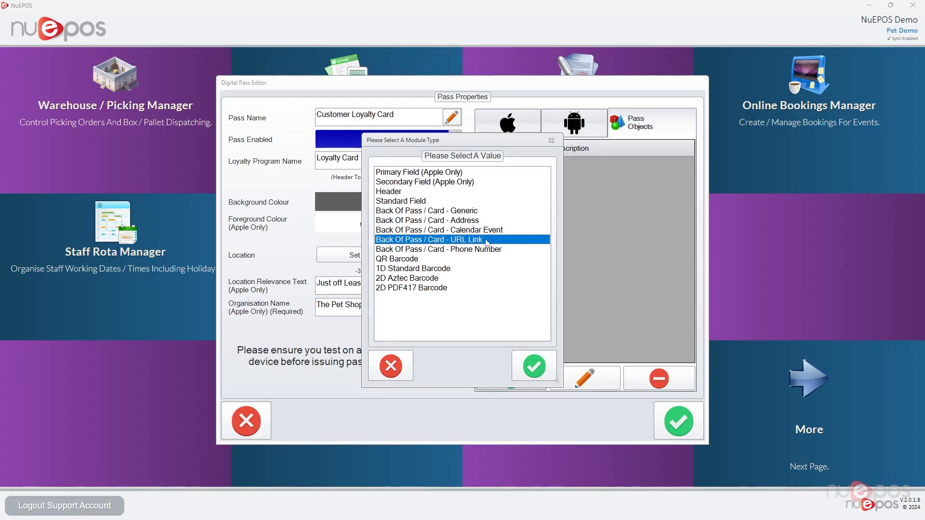
Examine the barcode module types, from QR and 1D Standard to 2D Aztec and 2D PDF417
mouse_move(431, 259)
left_mouse_down()
mouse_move(432, 288)
mouse_move(440, 258)
left_mouse_up()
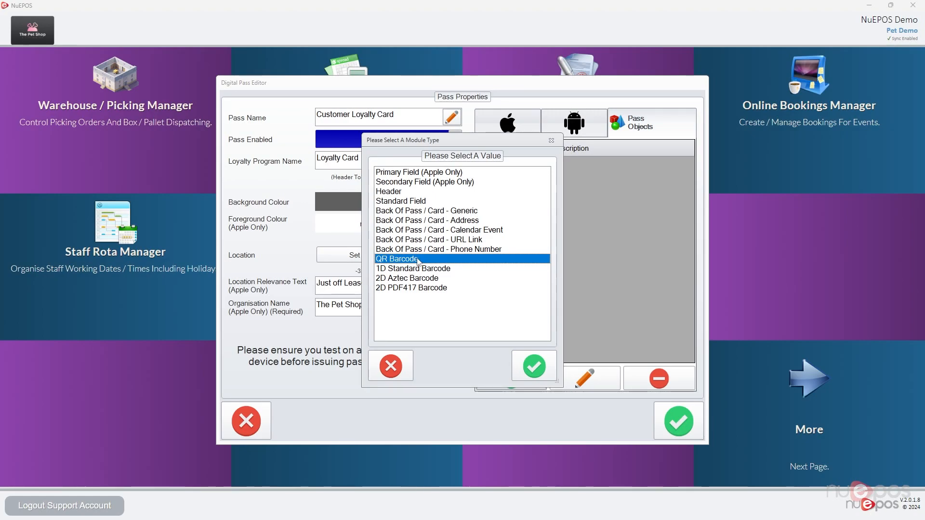
left_click(423, 279)
left_click(426, 289)
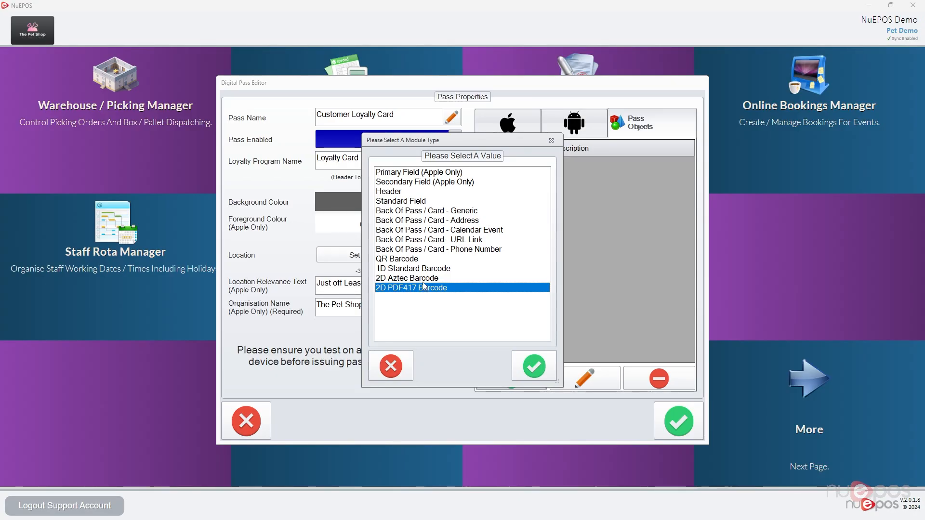
left_click(431, 271)
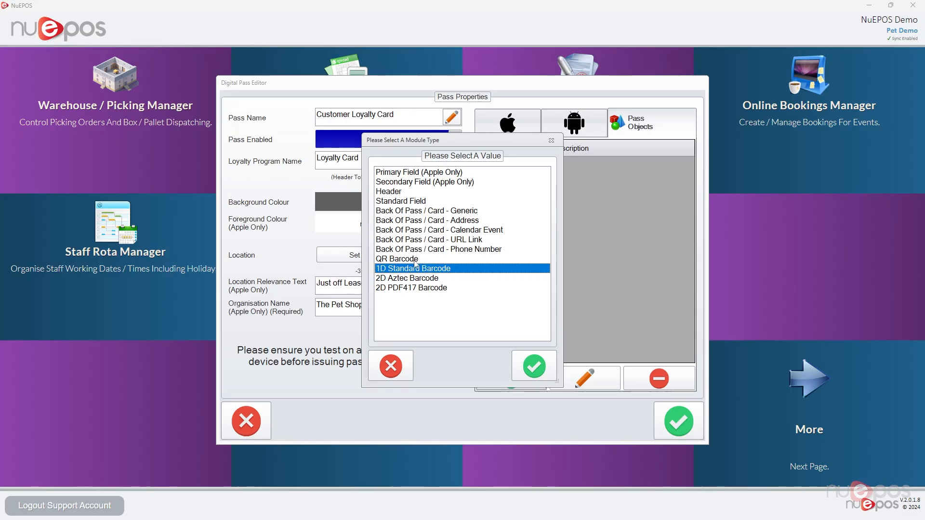
left_click(415, 262)
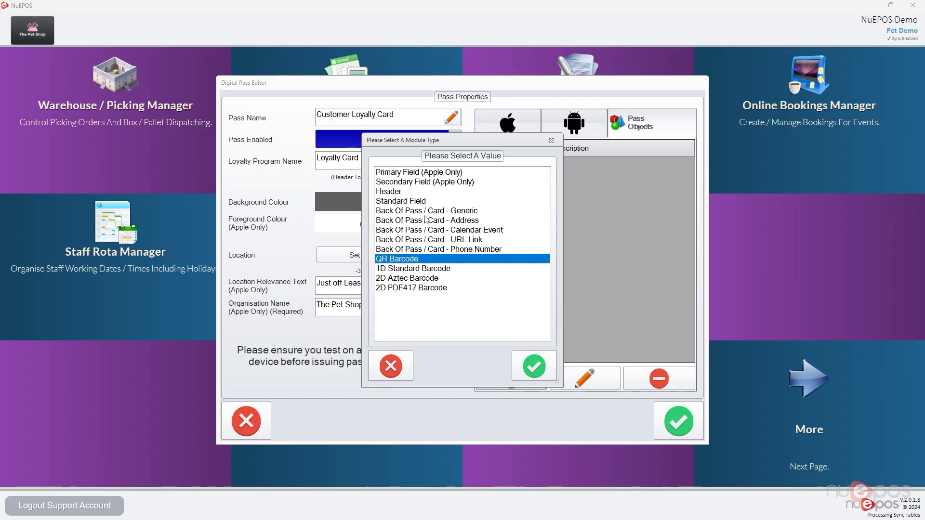
Review the back-of-pass module types again and compare them with the header, standard and Apple-only field types
left_click_drag(433, 219, 438, 240)
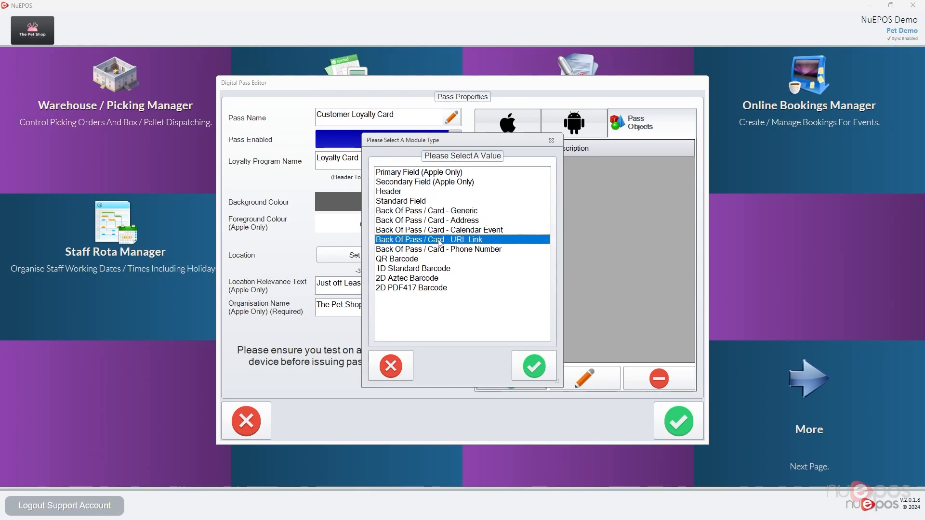
left_click_drag(436, 189, 438, 250)
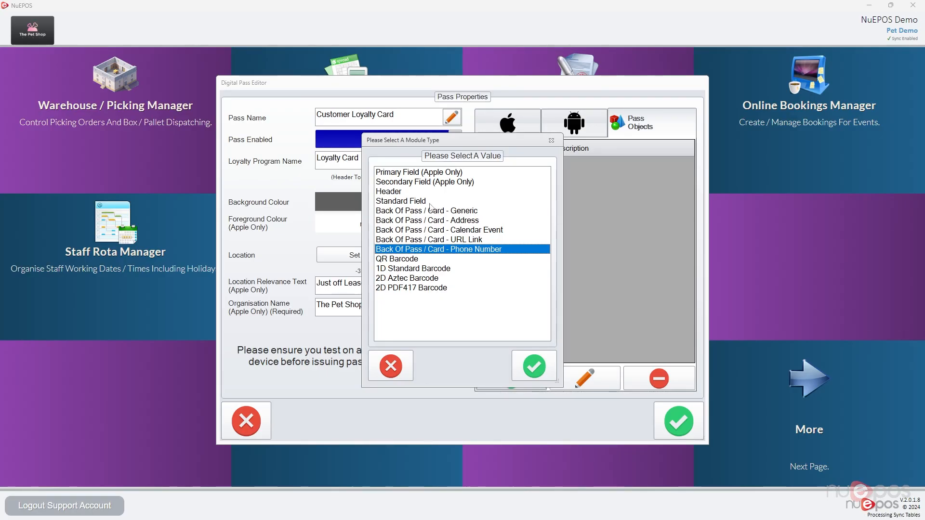
left_click_drag(430, 202, 431, 174)
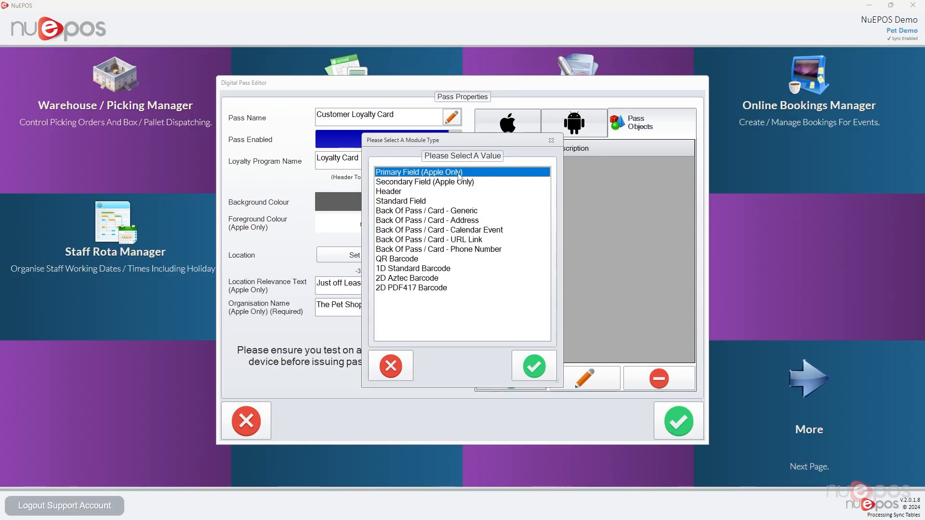
left_click(453, 191)
left_click(452, 250)
left_click(452, 201)
left_click(455, 182)
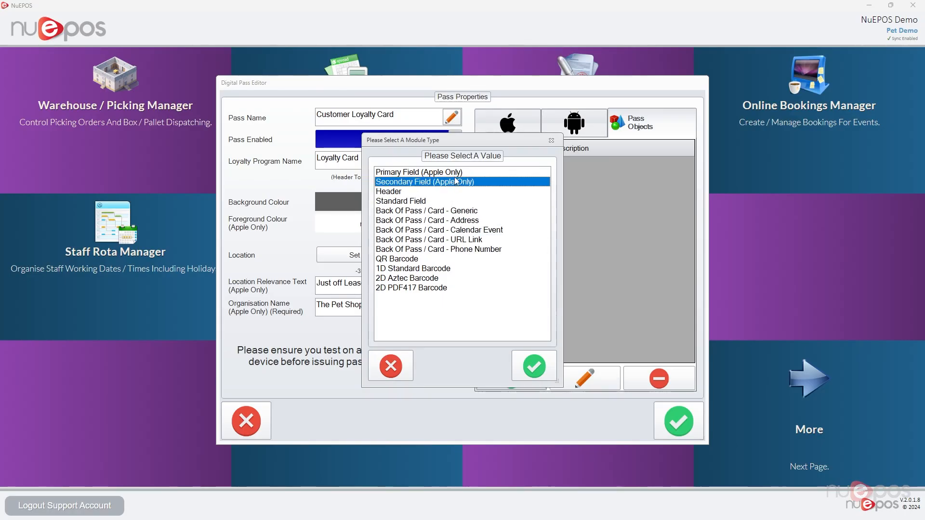
left_click(453, 173)
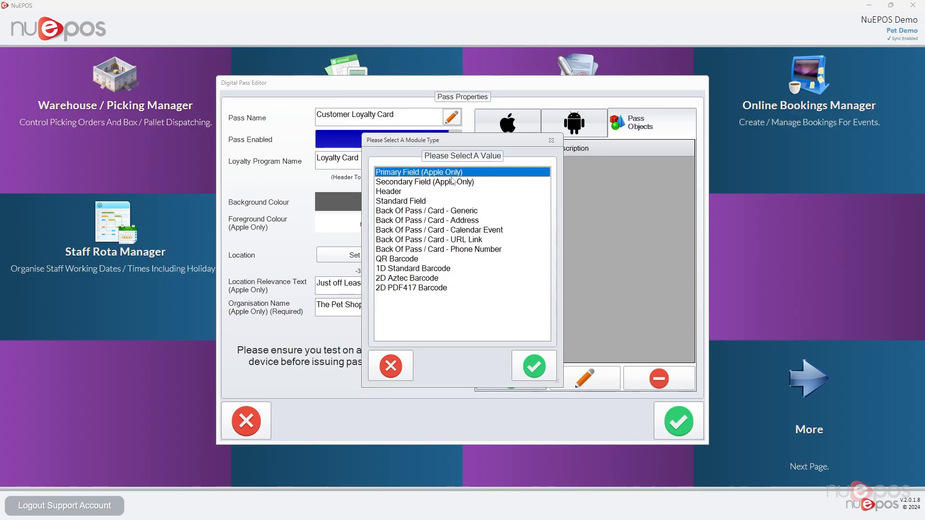
Add a 2D PDF417 Barcode object to the Customer Loyalty Card
left_click(429, 258)
left_click(417, 288)
left_click(413, 260)
left_click(412, 288)
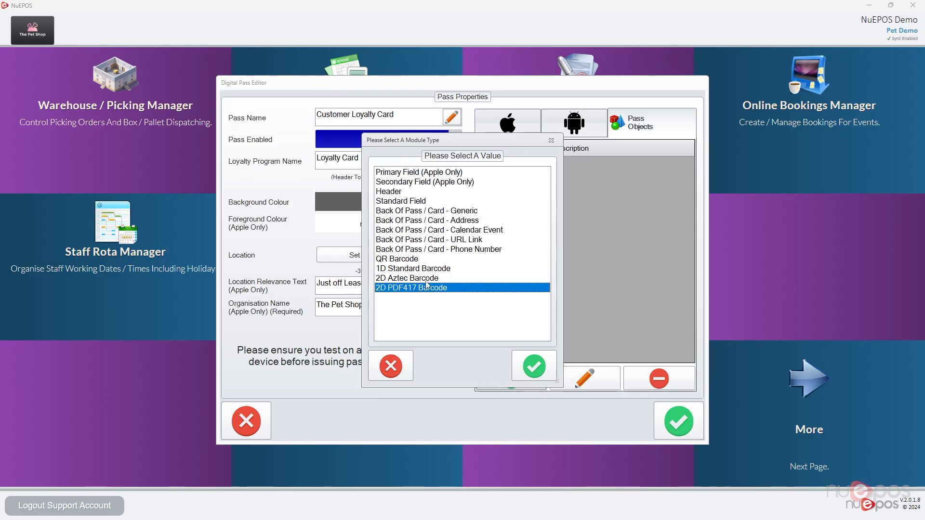
left_click(536, 367)
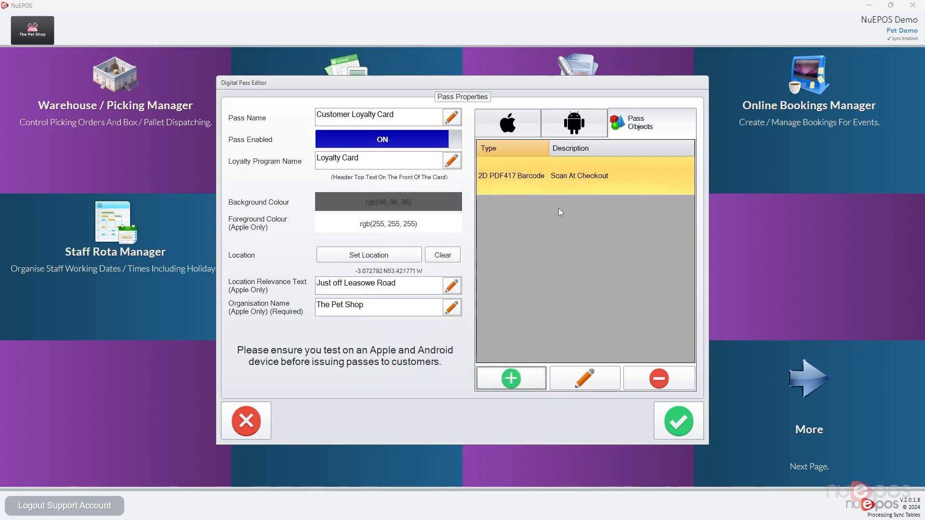
Add a Back Of Pass / Card - URL Link object to the Customer Loyalty Card
left_click(513, 383)
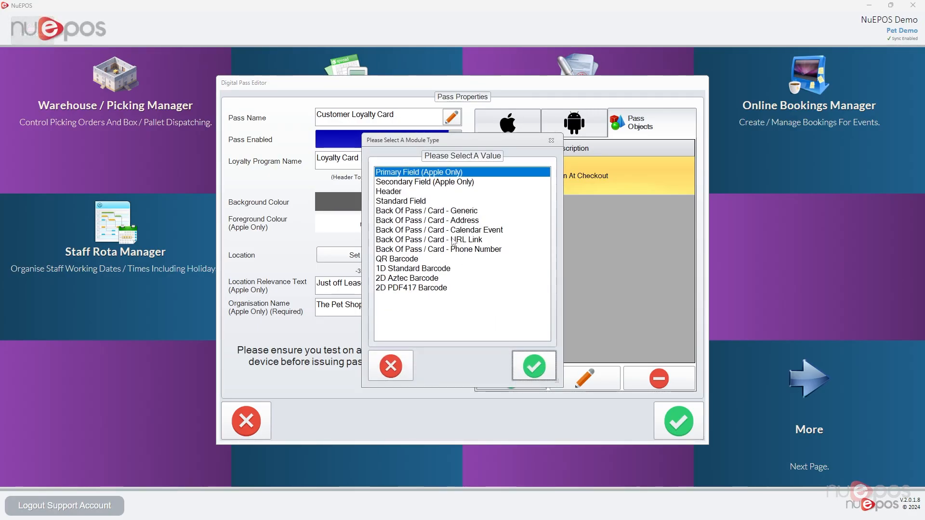
left_click(417, 240)
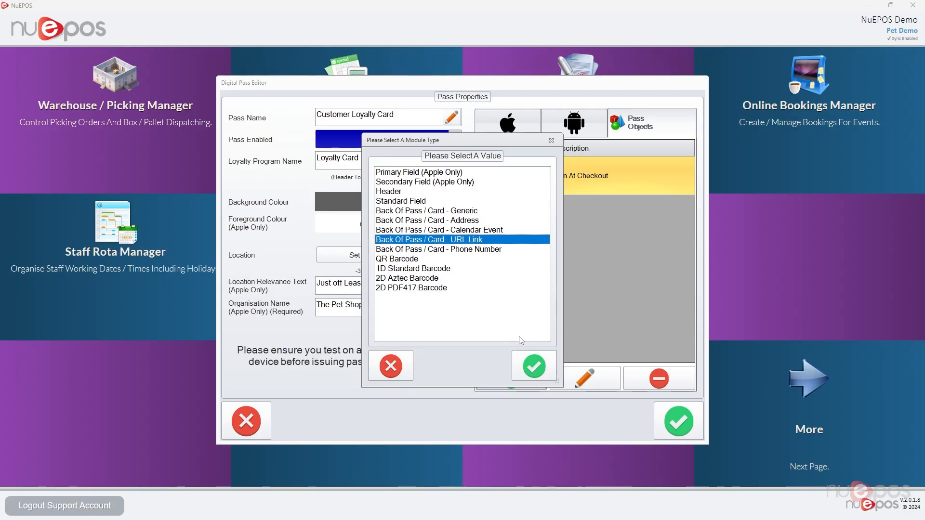
left_click(532, 365)
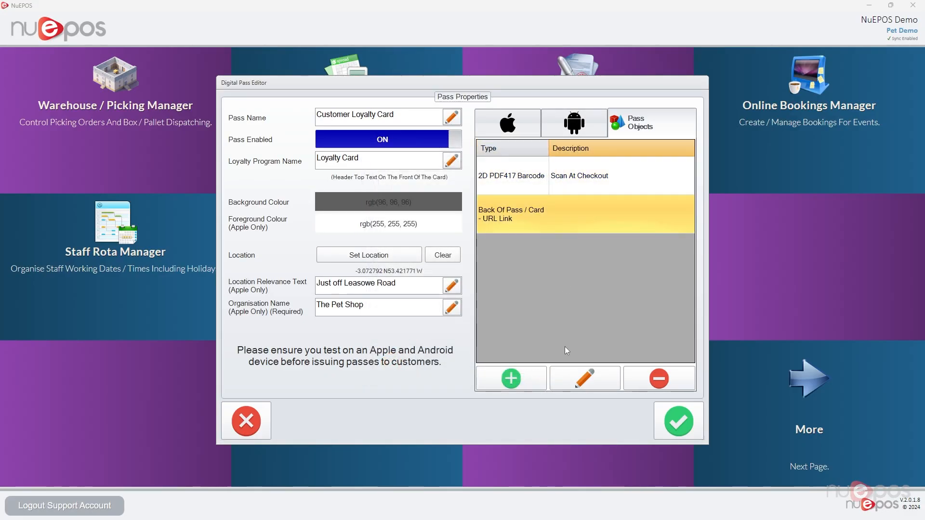
left_click(580, 378)
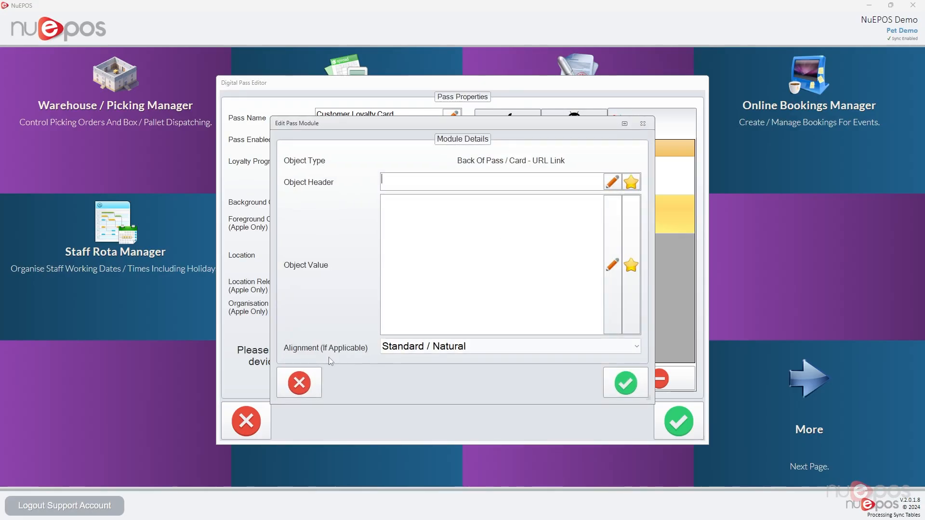
left_click(298, 382)
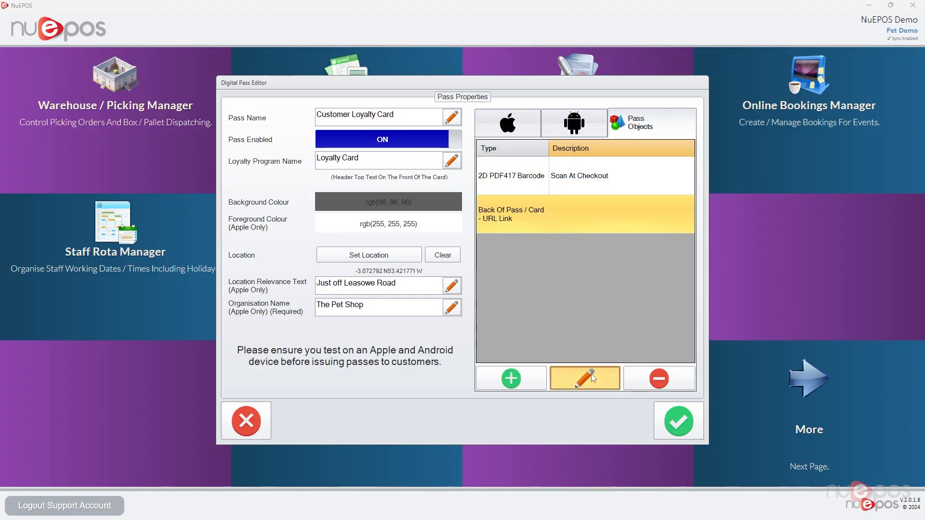
left_click(589, 375)
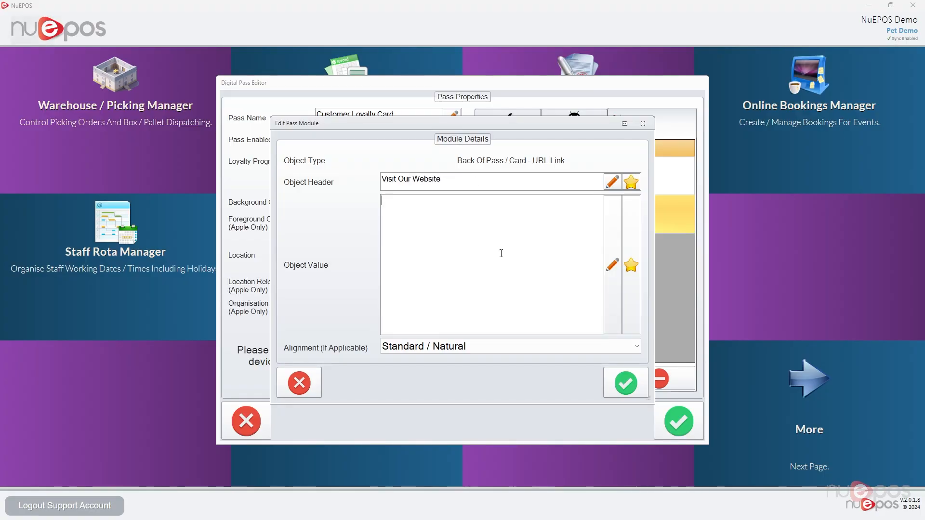
type("https://www.nuepos.com")
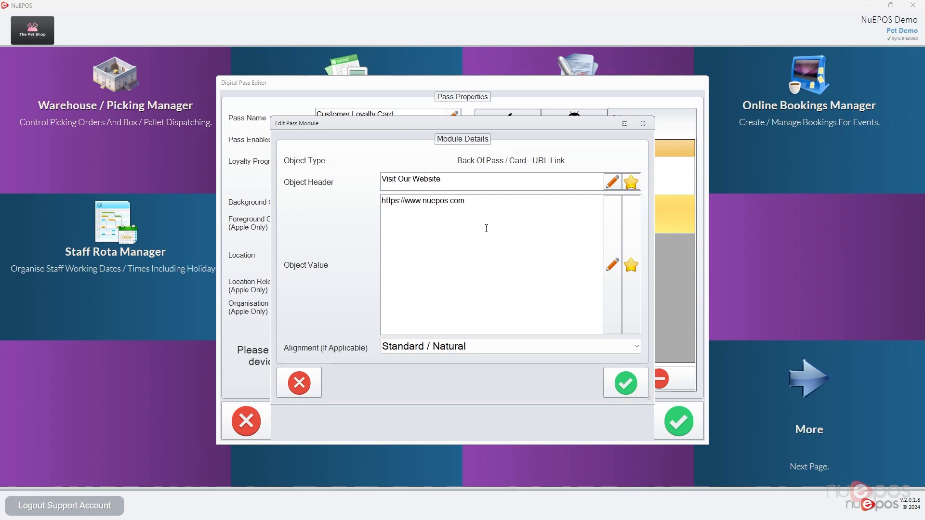
left_click_drag(475, 185, 393, 180)
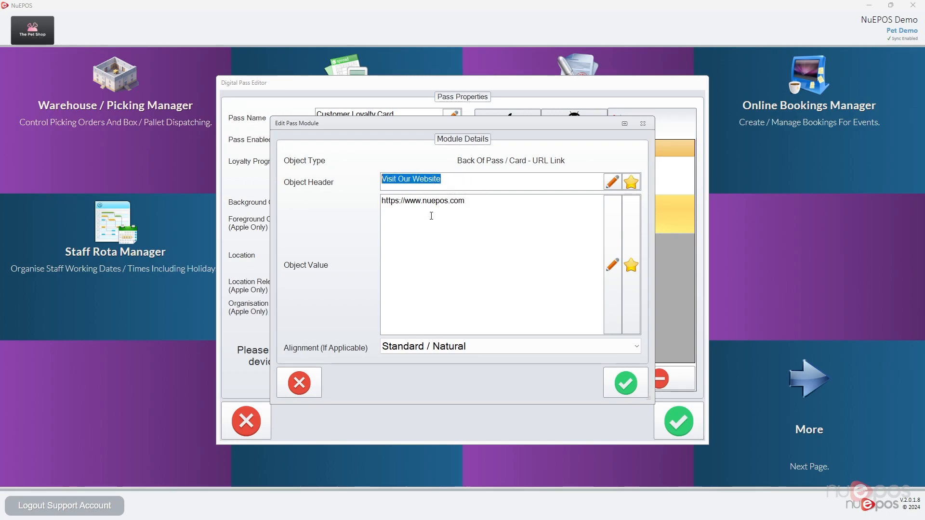
left_click(509, 348)
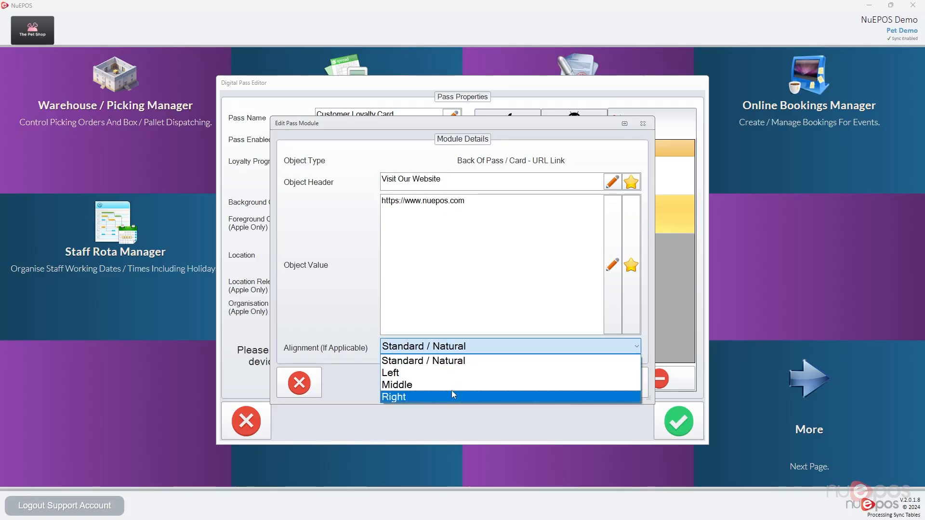
left_click(452, 361)
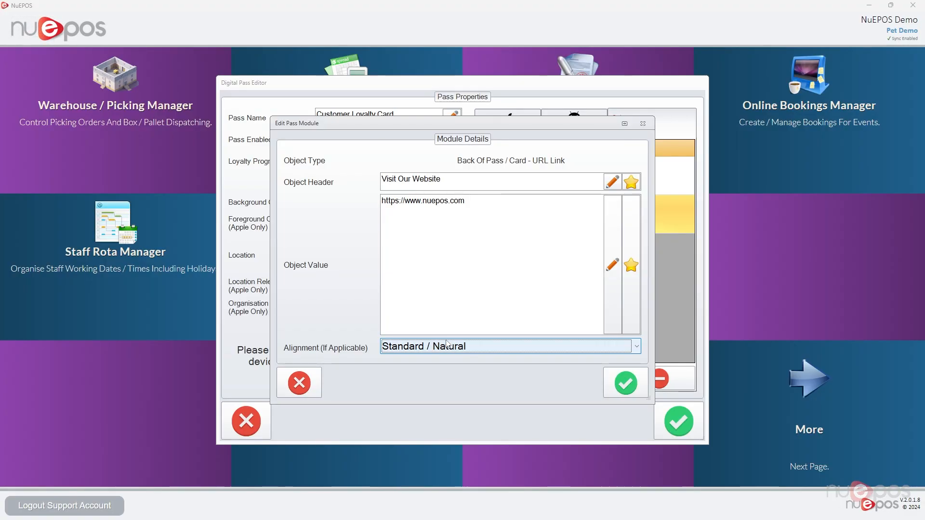
left_click(625, 382)
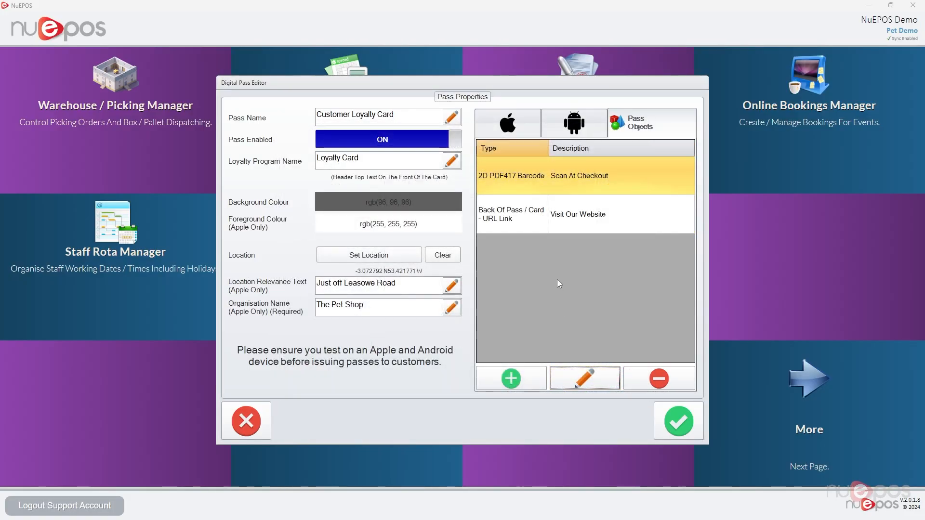
Add a Back Of Pass / Card - Generic object headed "Last 10 Recent Transactions" with the Customer Last 10 Transactions tag as its value
left_click(525, 377)
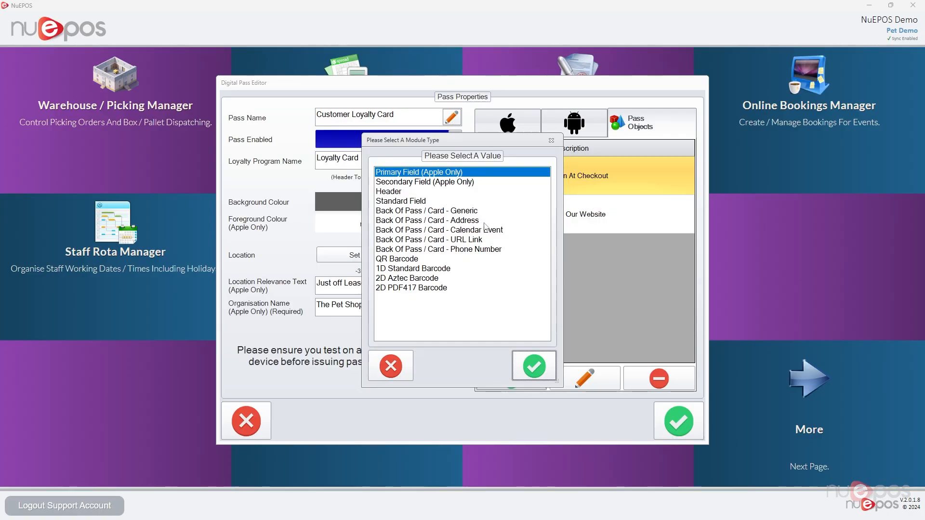
left_click(466, 212)
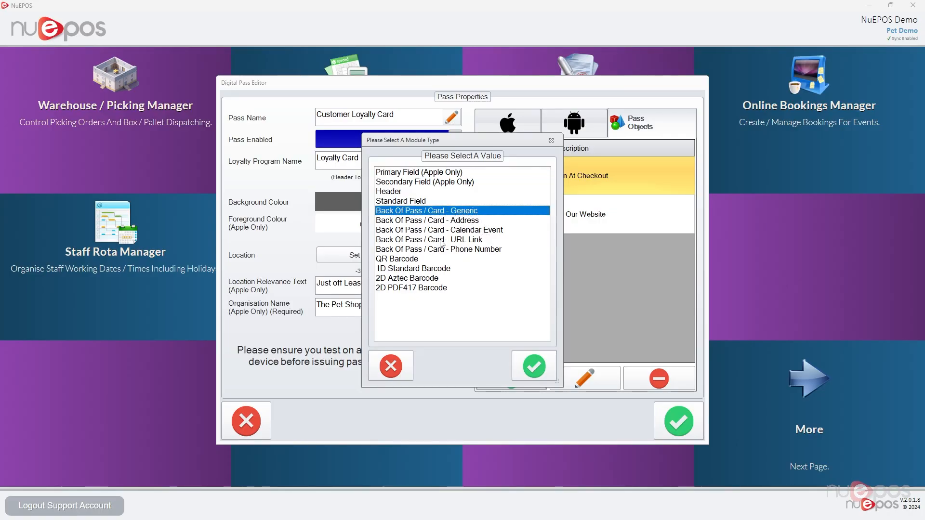
left_click(531, 370)
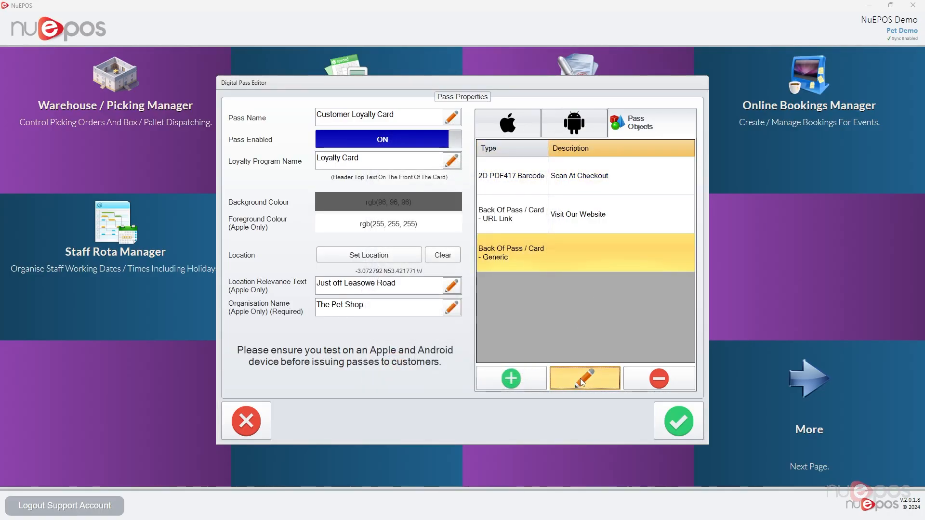
type("Last 10 Recent Transactions")
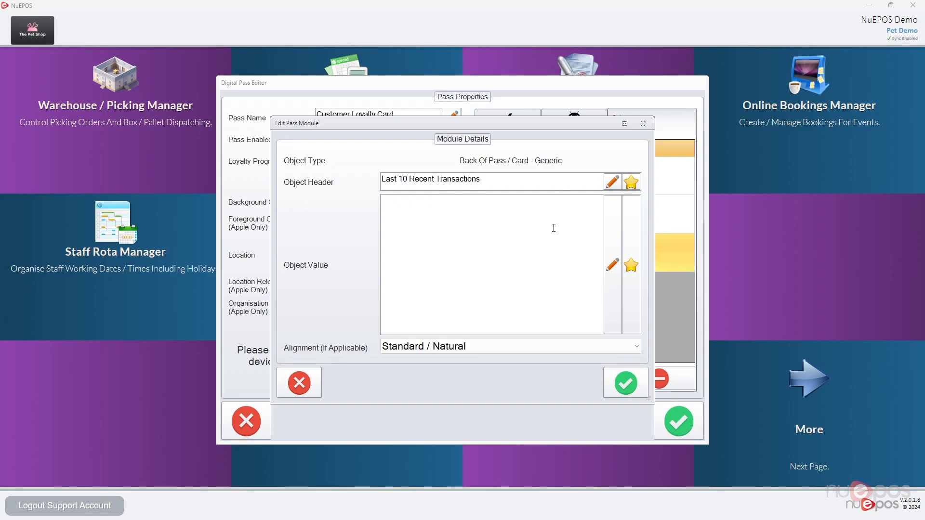
left_click(627, 273)
left_click(445, 250)
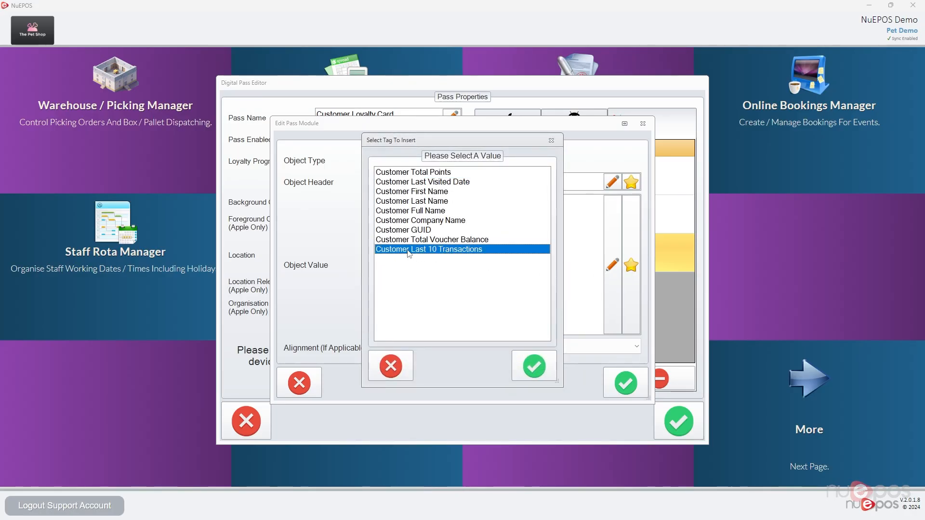
left_click(533, 366)
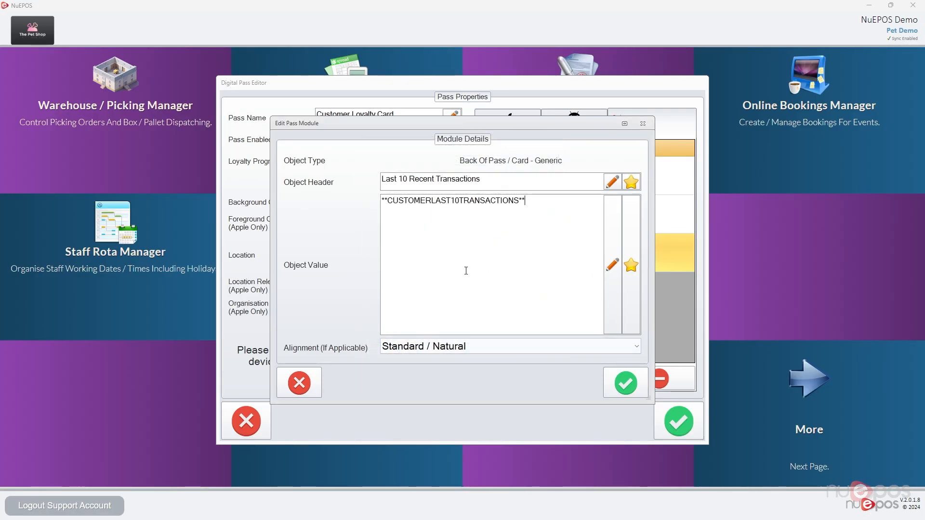
left_click(625, 383)
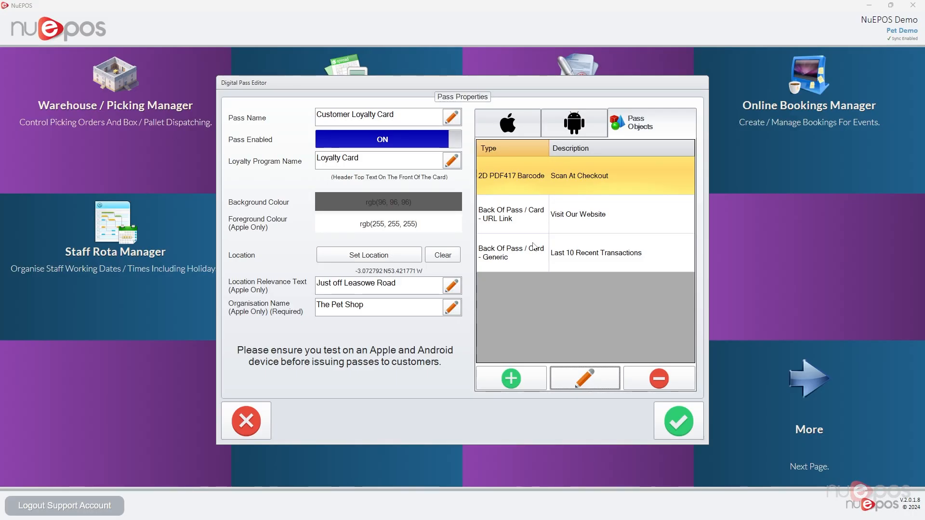
Add a Back Of Pass / Card - Generic object headed "Last Visit" with the Customer Last Visited Date tag as its value
left_click(511, 378)
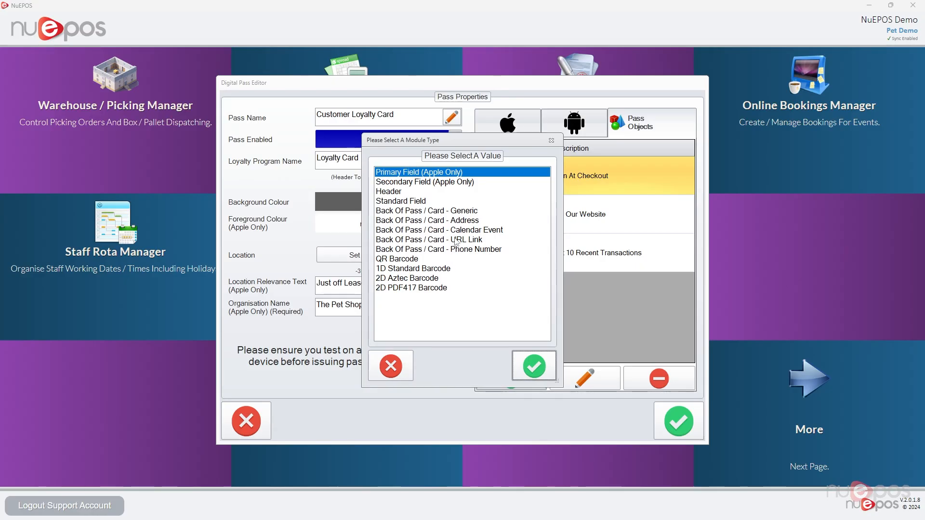
left_click(455, 210)
left_click(534, 367)
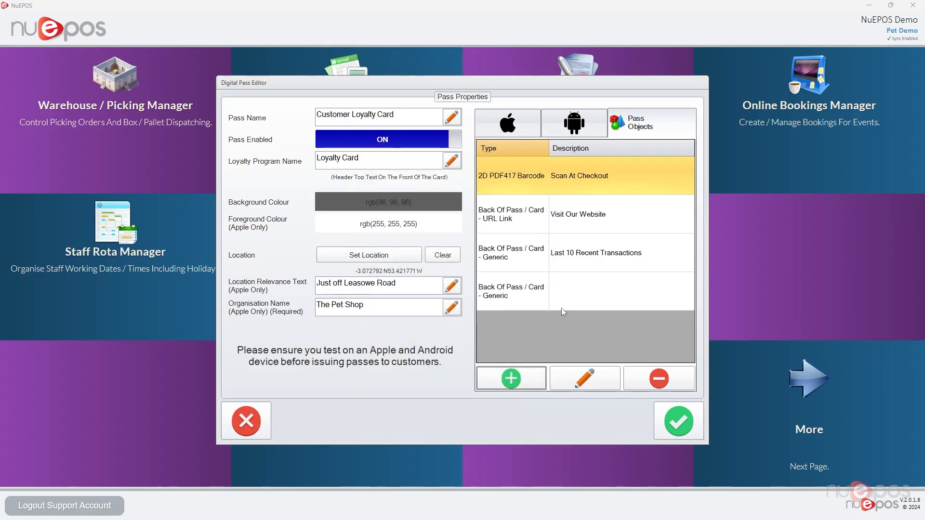
left_click(577, 375)
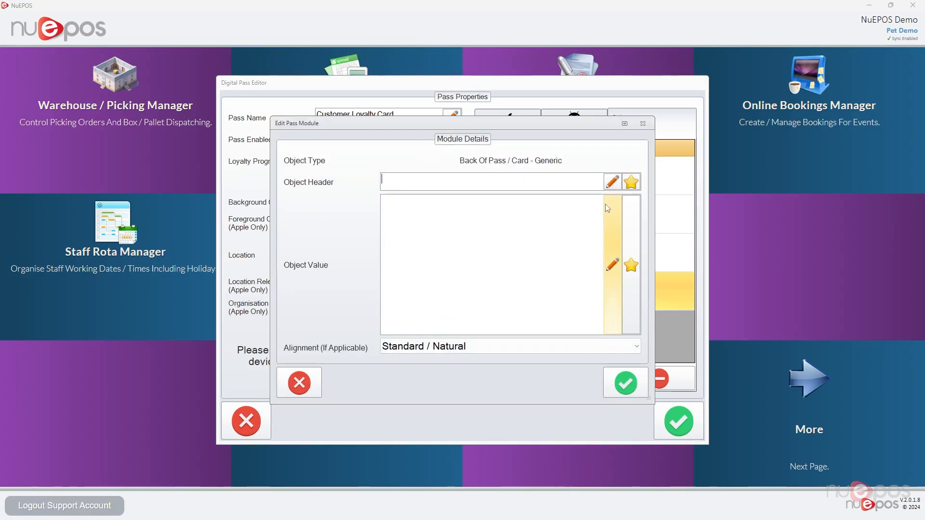
left_click(631, 264)
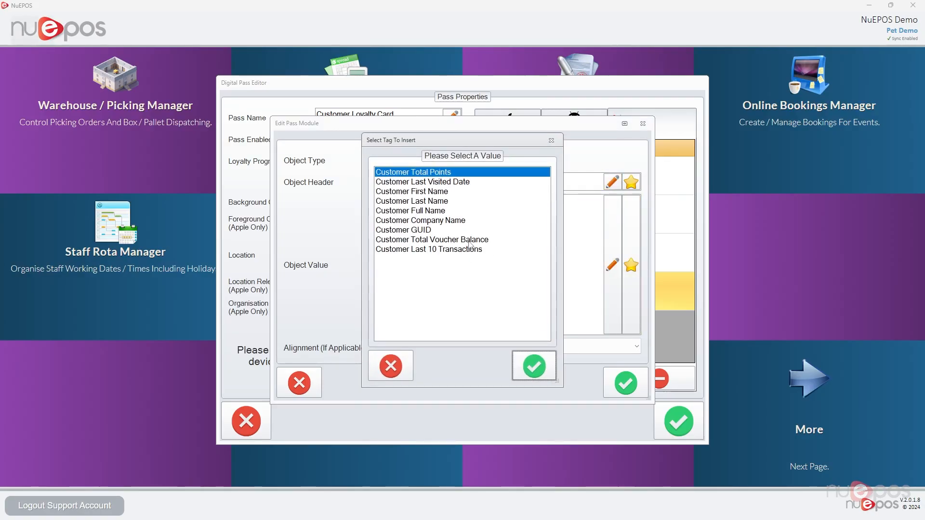
left_click(450, 182)
left_click(533, 378)
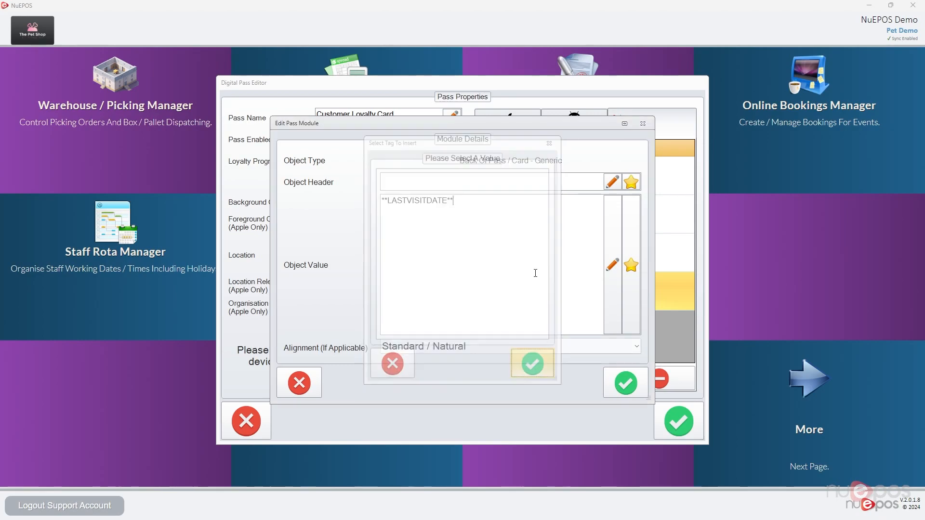
type("Last Visit")
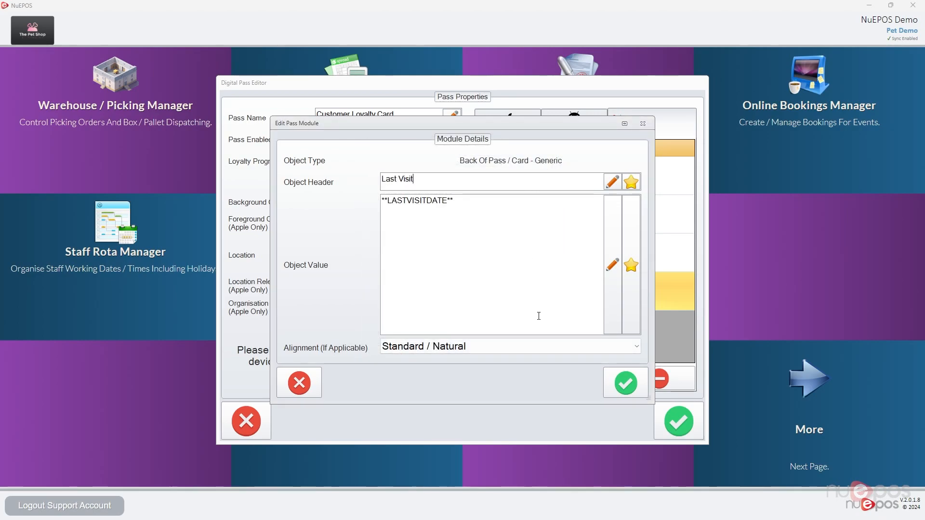
left_click(625, 383)
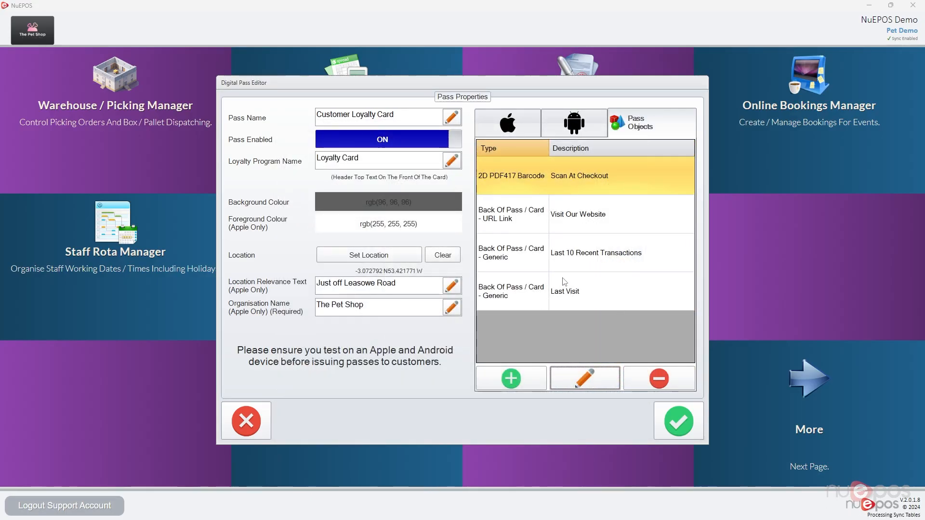
Add a Secondary Field (Apple Only) object headed "Points" with the Customer Total Points tag as its value
left_click(511, 378)
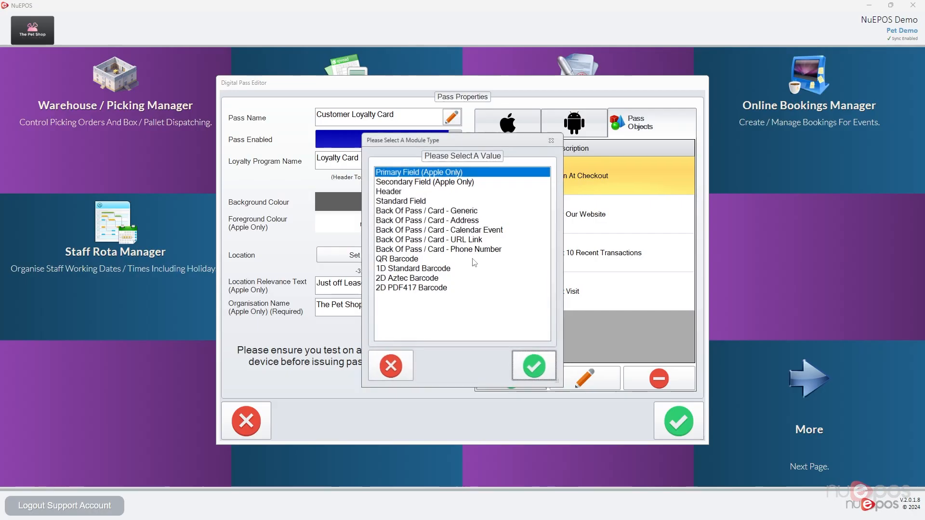
left_click(447, 183)
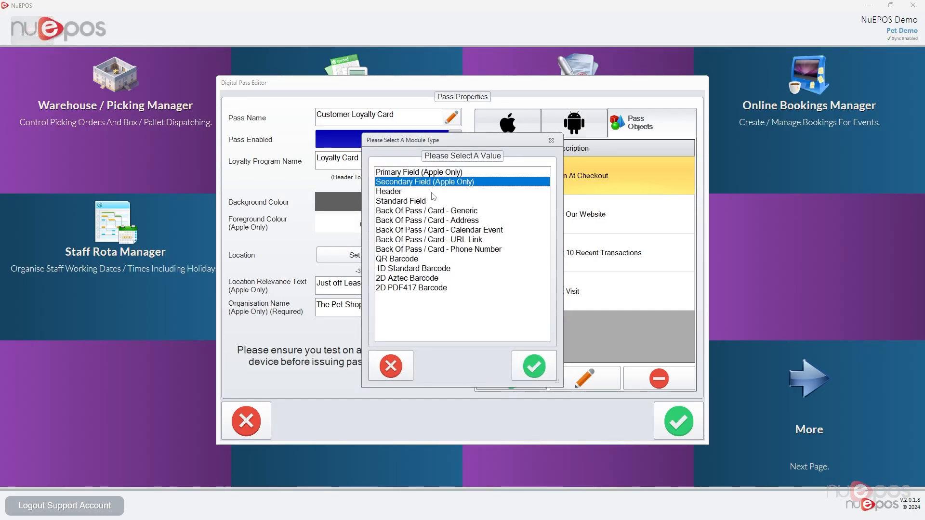
left_click(543, 366)
left_click(564, 336)
left_click(578, 380)
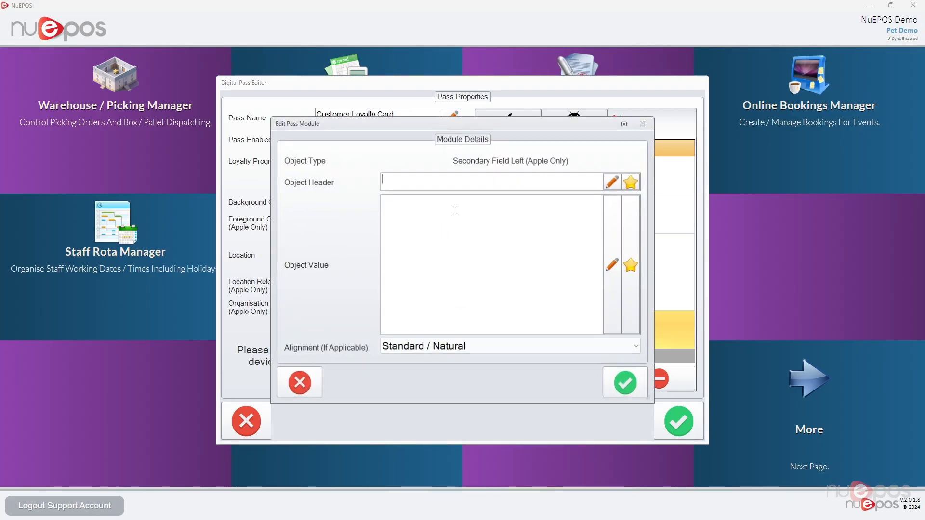
type("Poio")
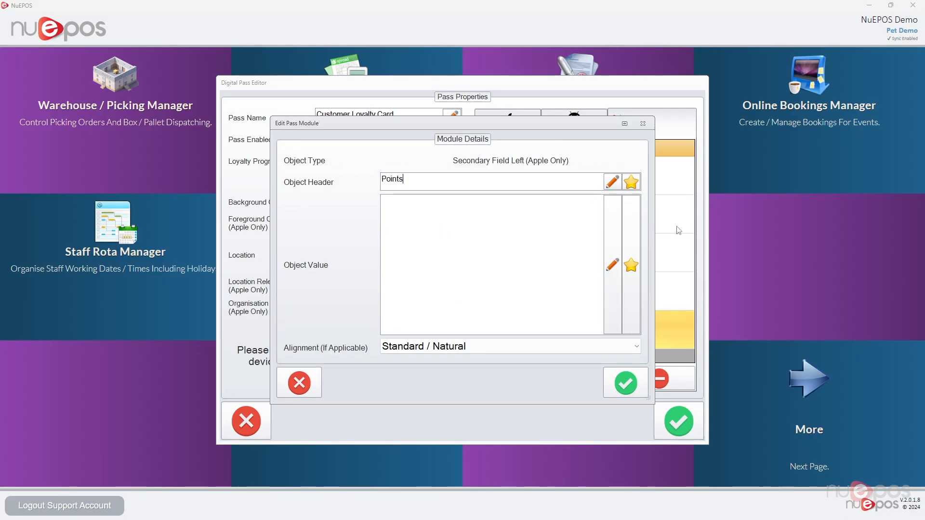
left_click(631, 264)
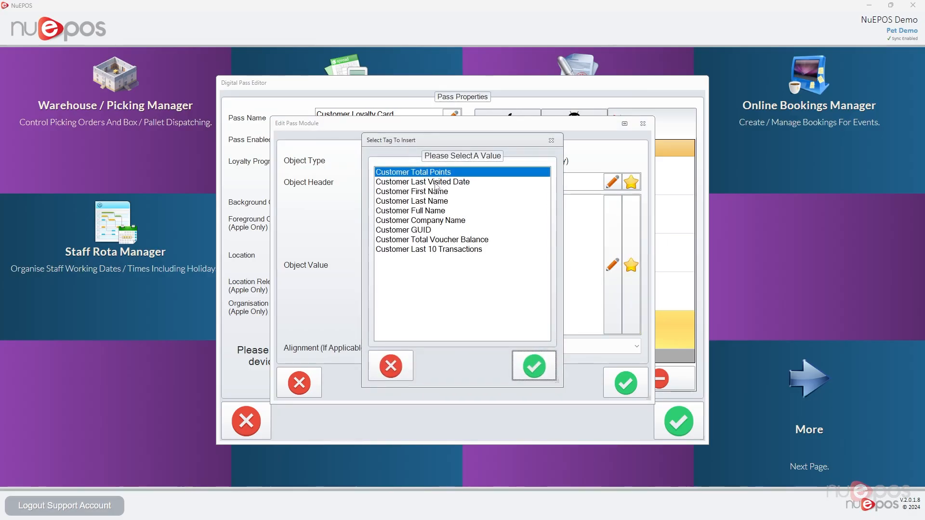
left_click(531, 367)
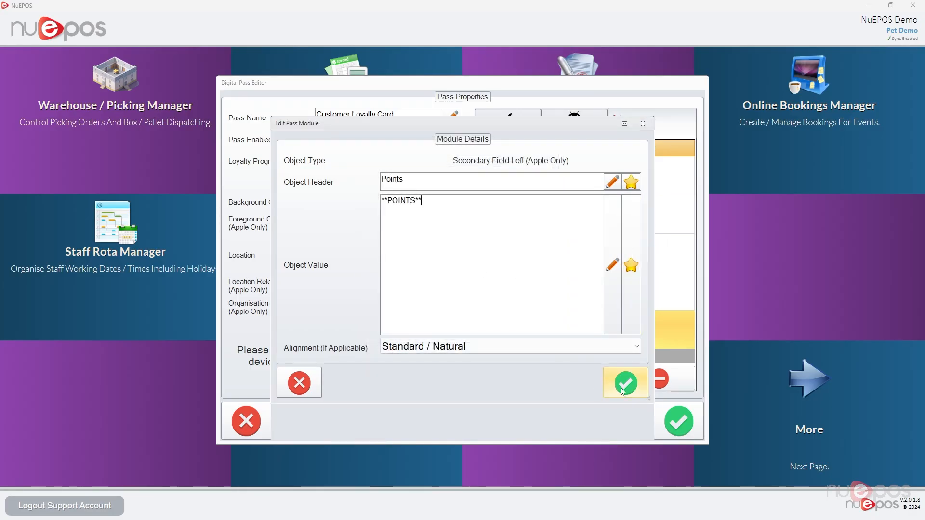
left_click(625, 383)
Add a Secondary Field (Apple Only) object headed "Balance" with the Customer Total Voucher Balance tag as its value
left_click(511, 378)
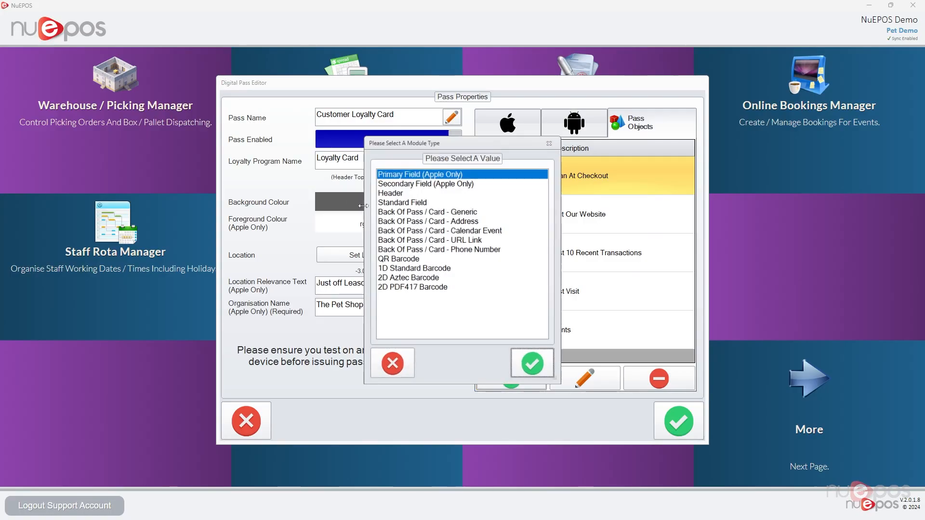
left_click(442, 183)
left_click(534, 362)
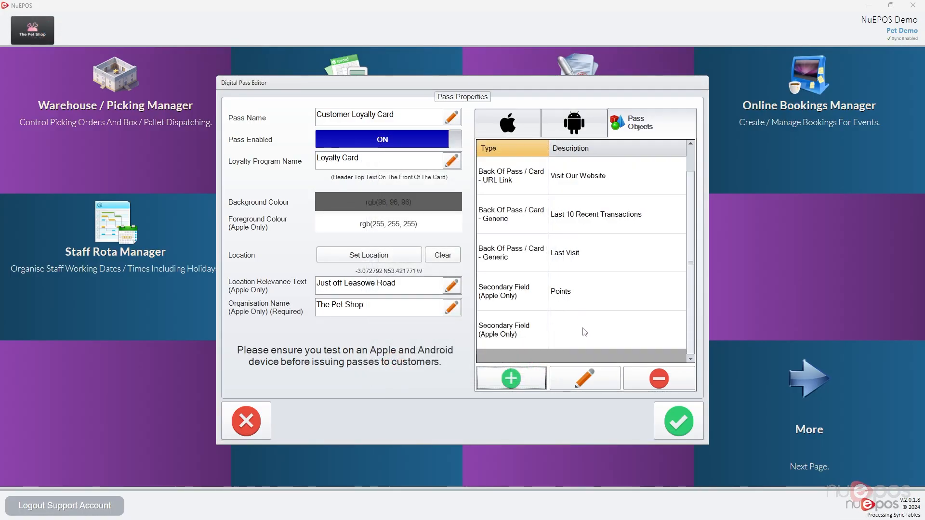
left_click(584, 378)
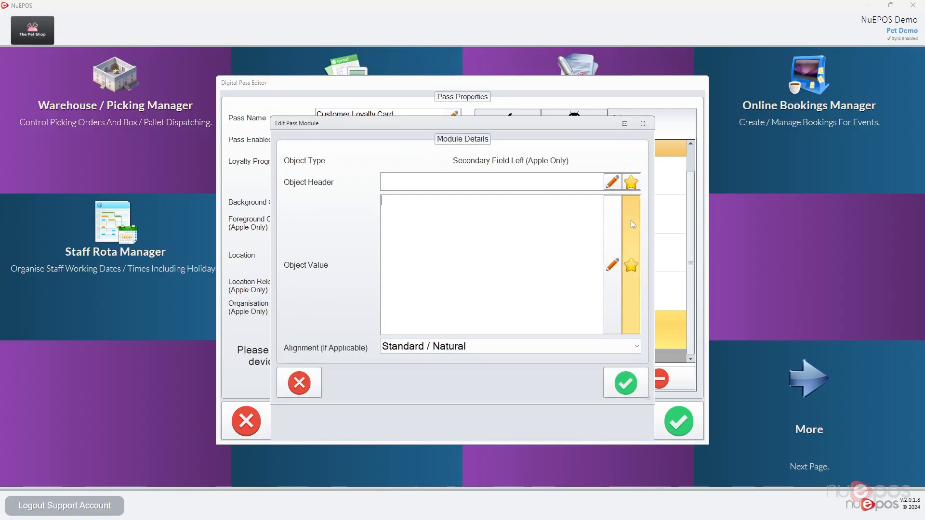
left_click(630, 265)
mouse_move(454, 211)
left_mouse_down()
mouse_move(455, 201)
mouse_move(461, 220)
left_mouse_up()
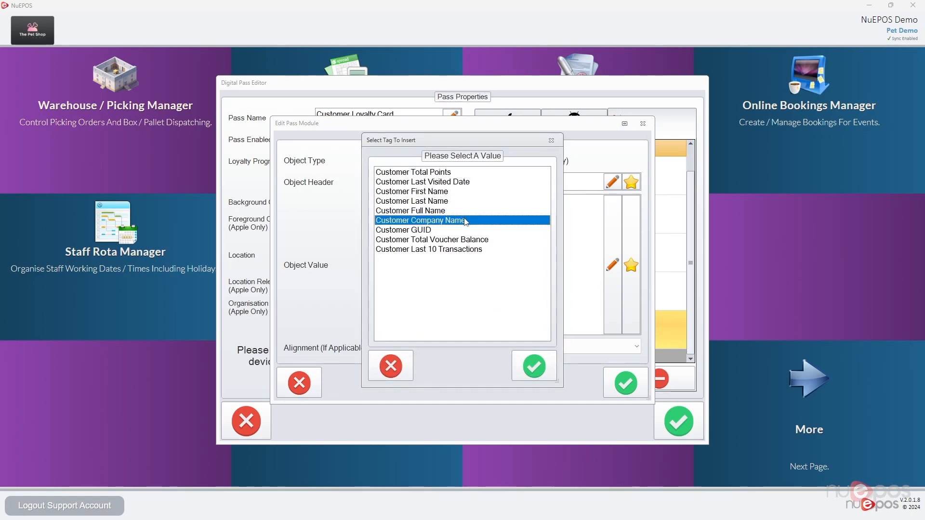
left_click(450, 239)
left_click(530, 368)
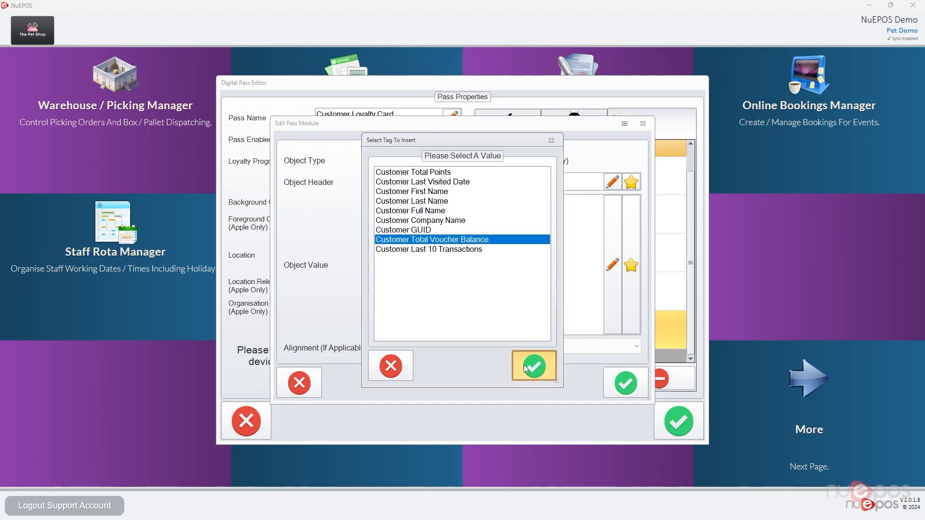
type("Balance")
left_click(625, 383)
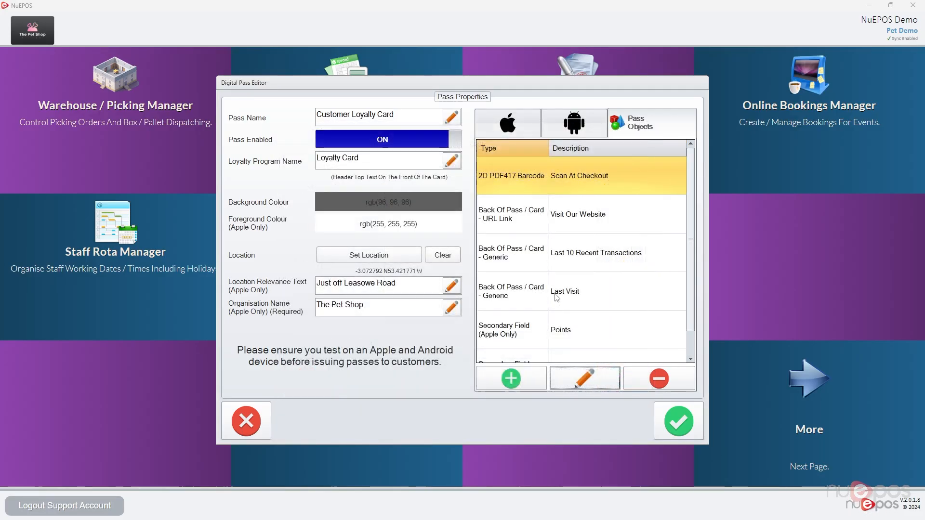
Add a Header object headed "Name" with the Customer Full Name tag as its value, and save the pass
left_click(511, 378)
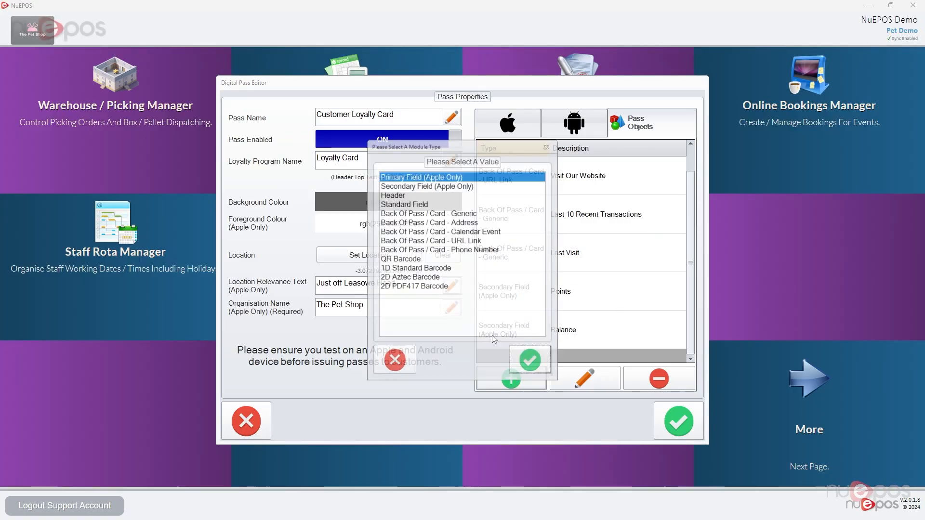
left_click(432, 192)
left_click(534, 366)
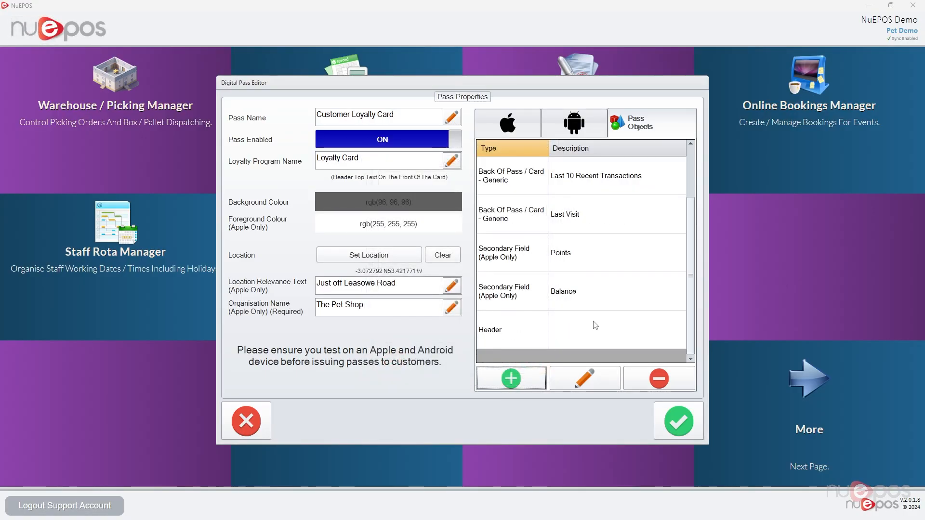
left_click(595, 325)
left_click(586, 378)
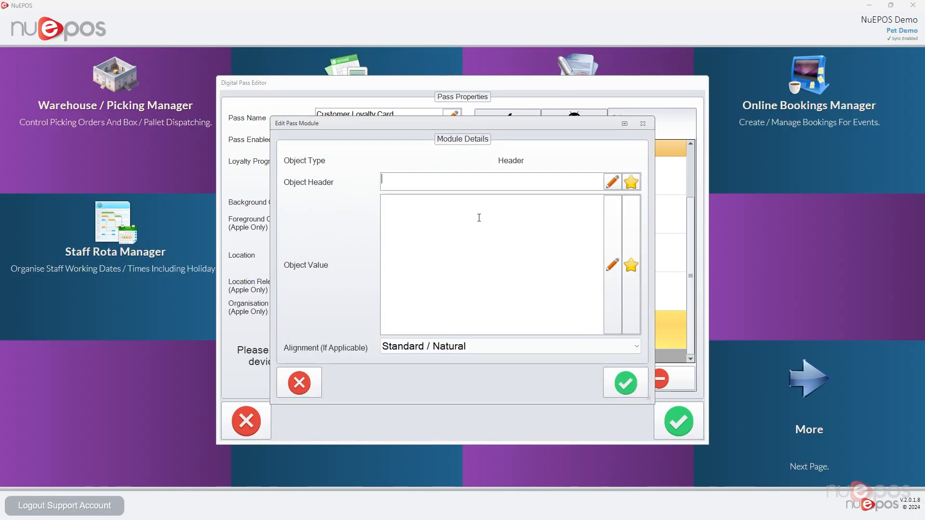
left_click(634, 246)
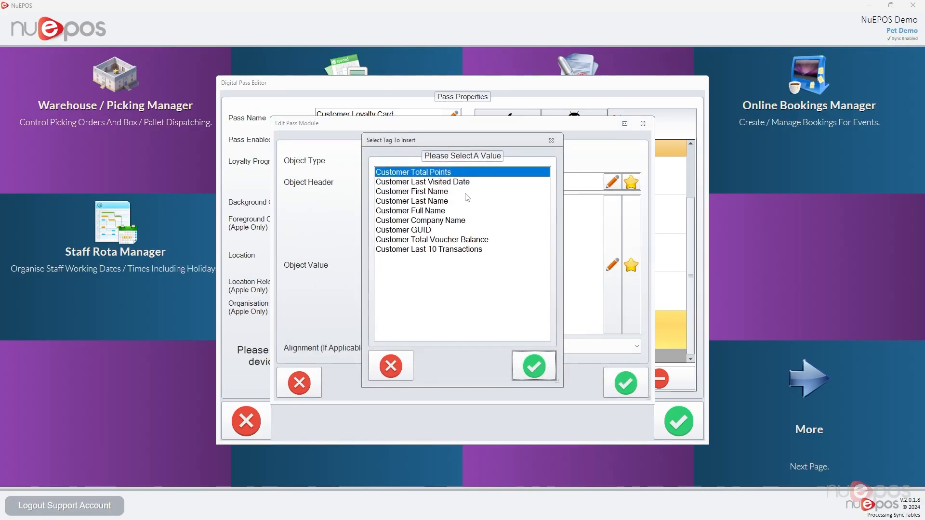
left_click(433, 210)
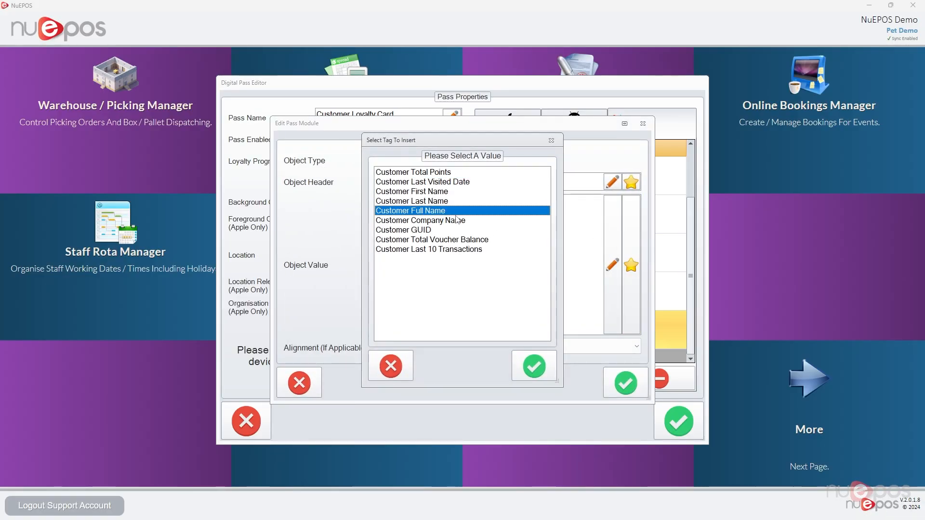
left_click(533, 366)
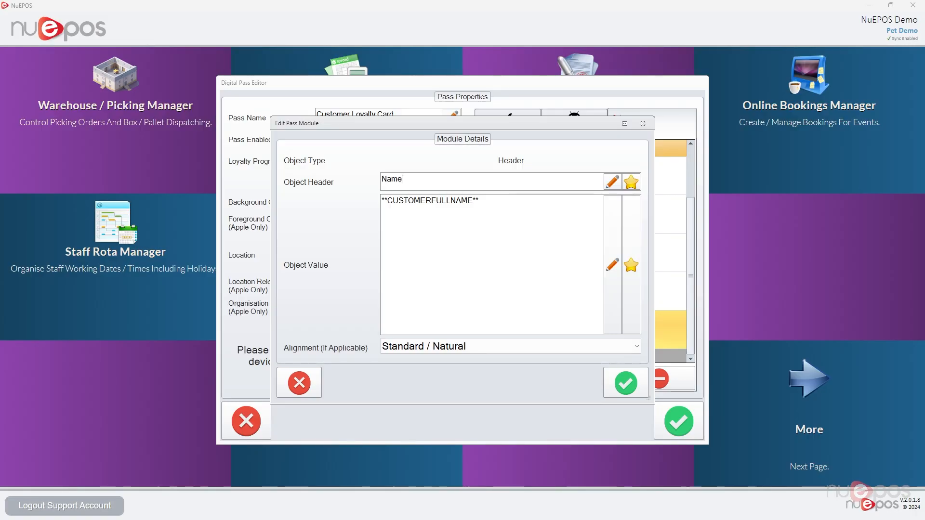
left_click(626, 383)
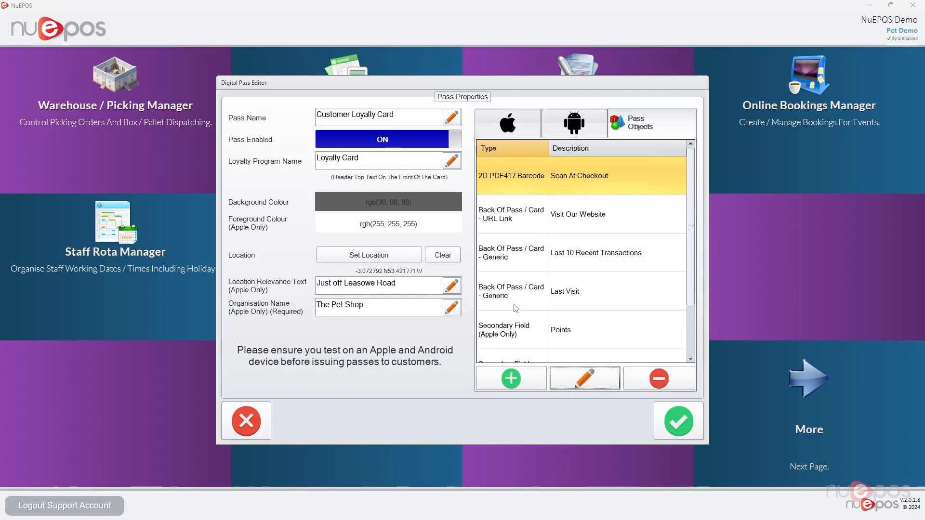
left_click(678, 421)
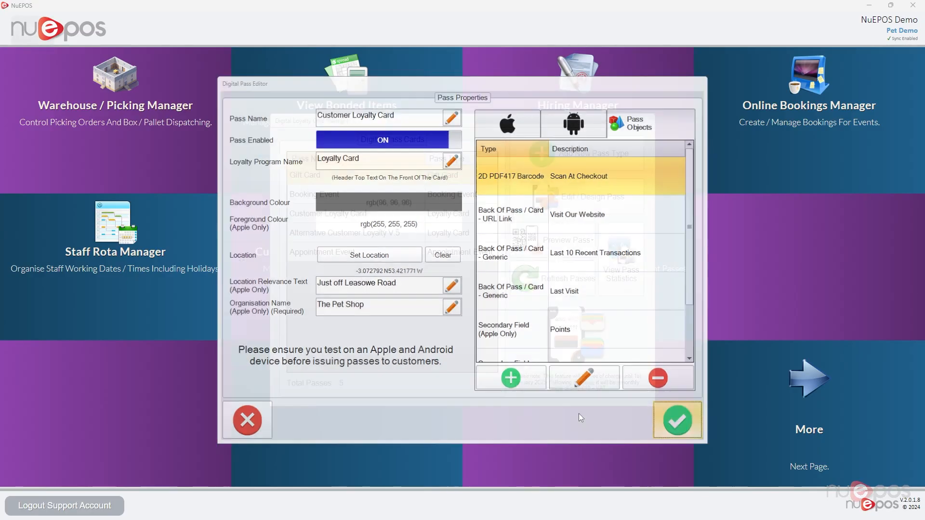
Reopen the Customer Loyalty Card pass for editing and review its Apple images, Android images and pass objects
left_click(449, 216)
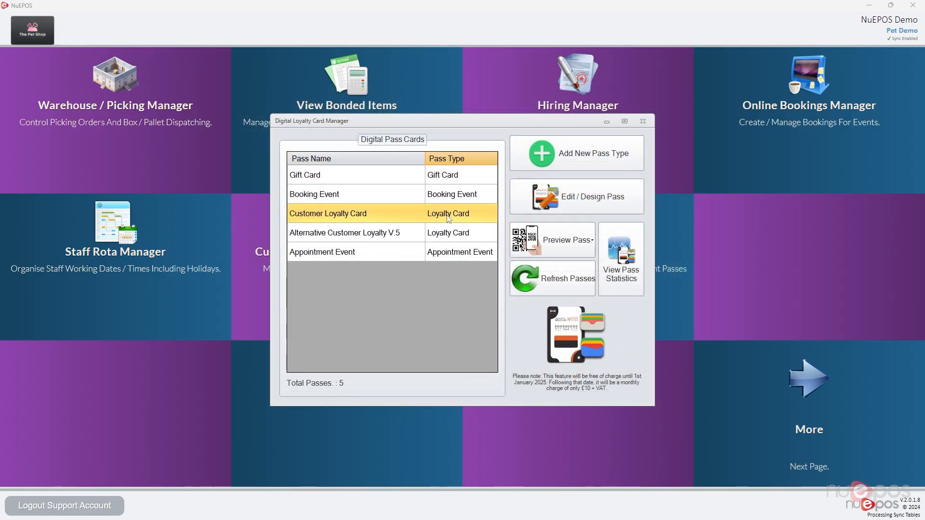
left_click(591, 196)
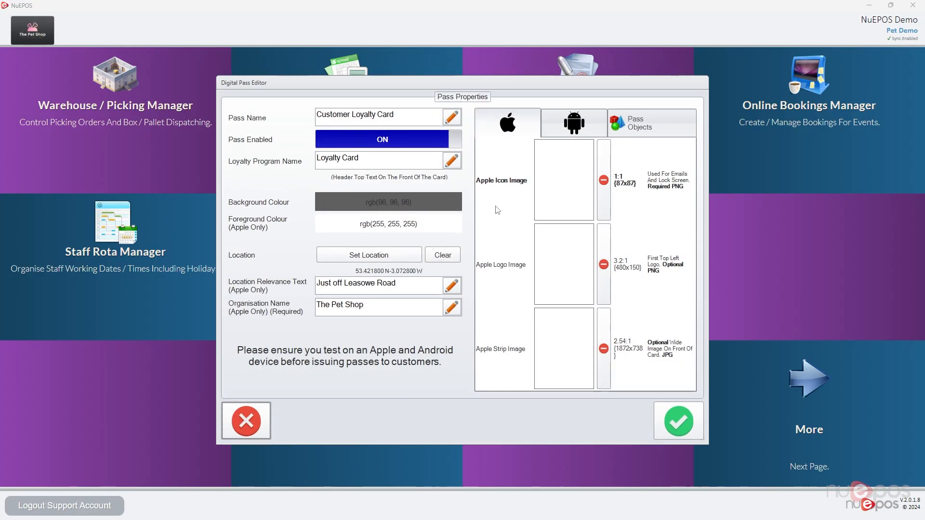
left_click(573, 125)
left_click(638, 124)
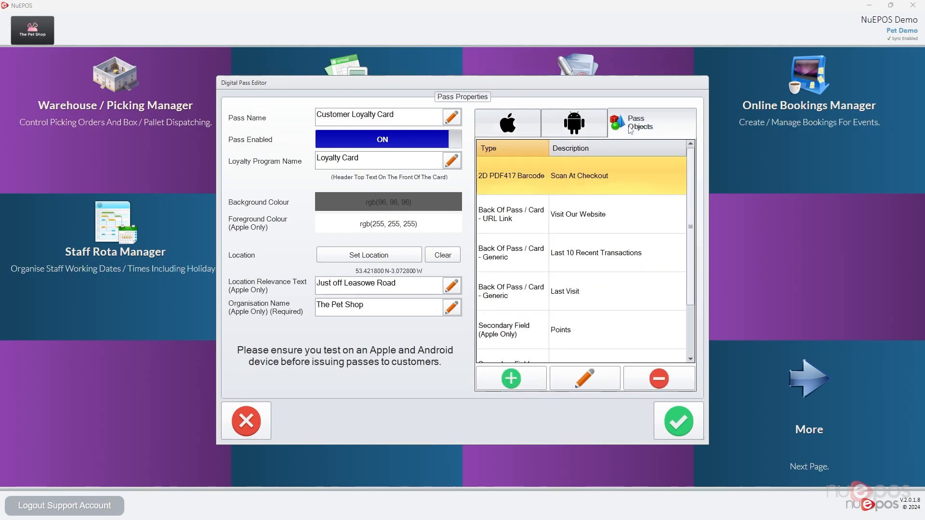
left_click(512, 132)
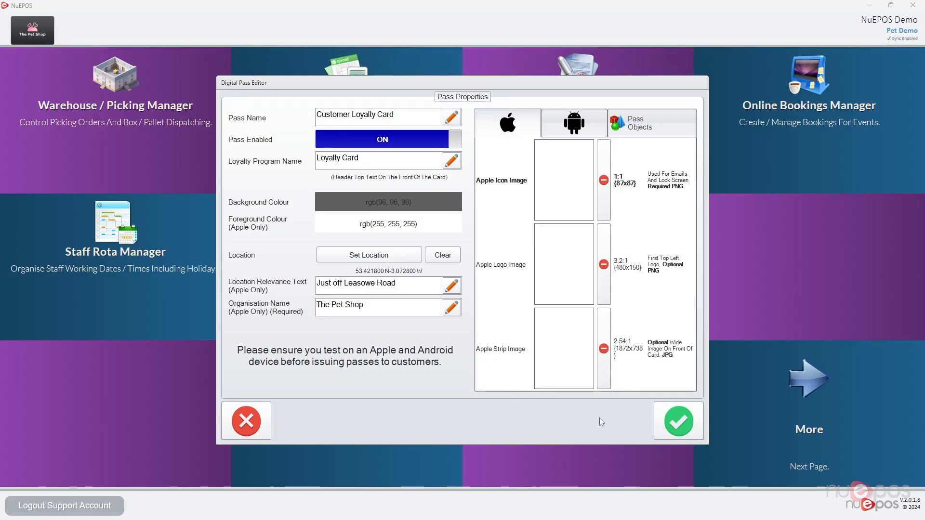
left_click(574, 129)
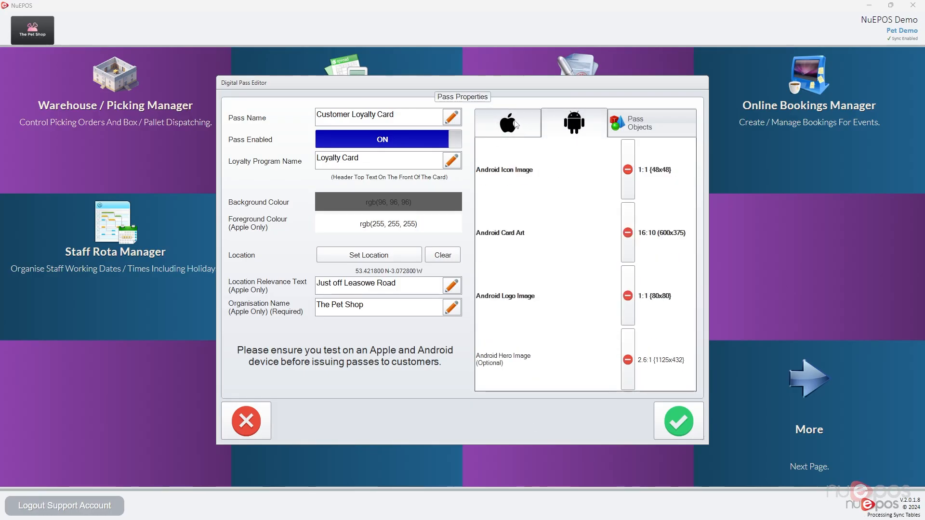
left_click(515, 126)
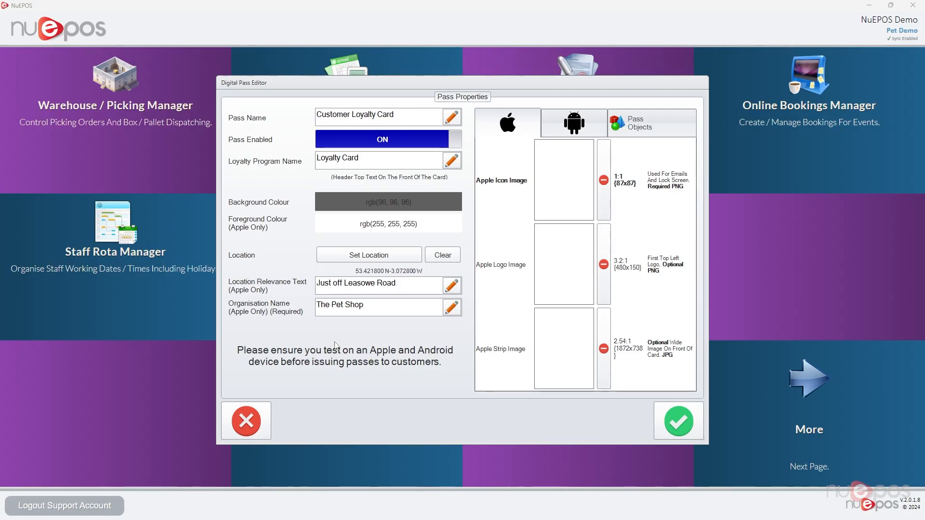
Save the Customer Loyalty Card pass, close the Digital Loyalty Card Manager and return to the main menu's first page
left_click(679, 415)
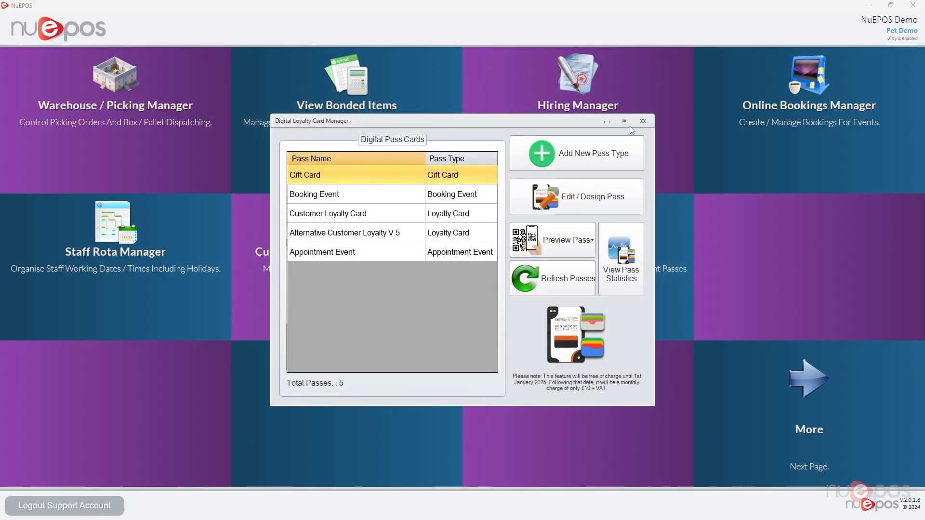
left_click(642, 123)
left_click(782, 409)
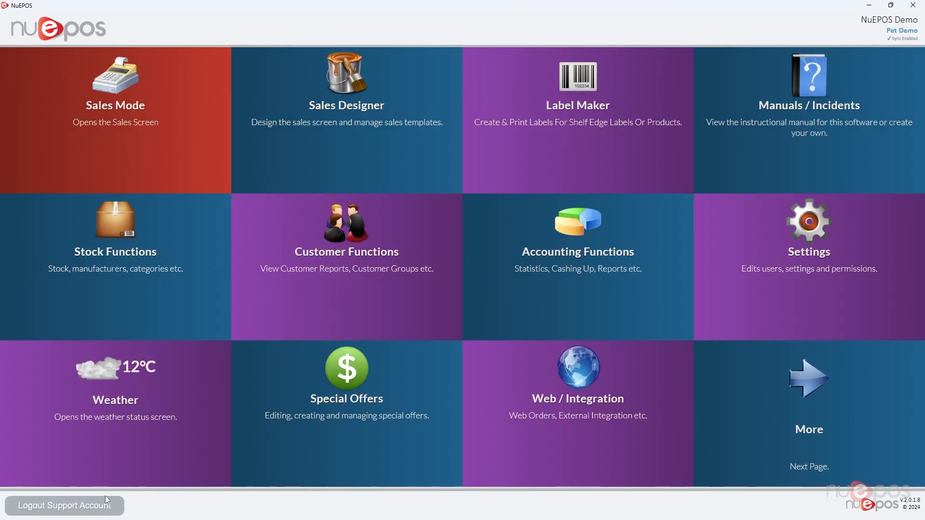